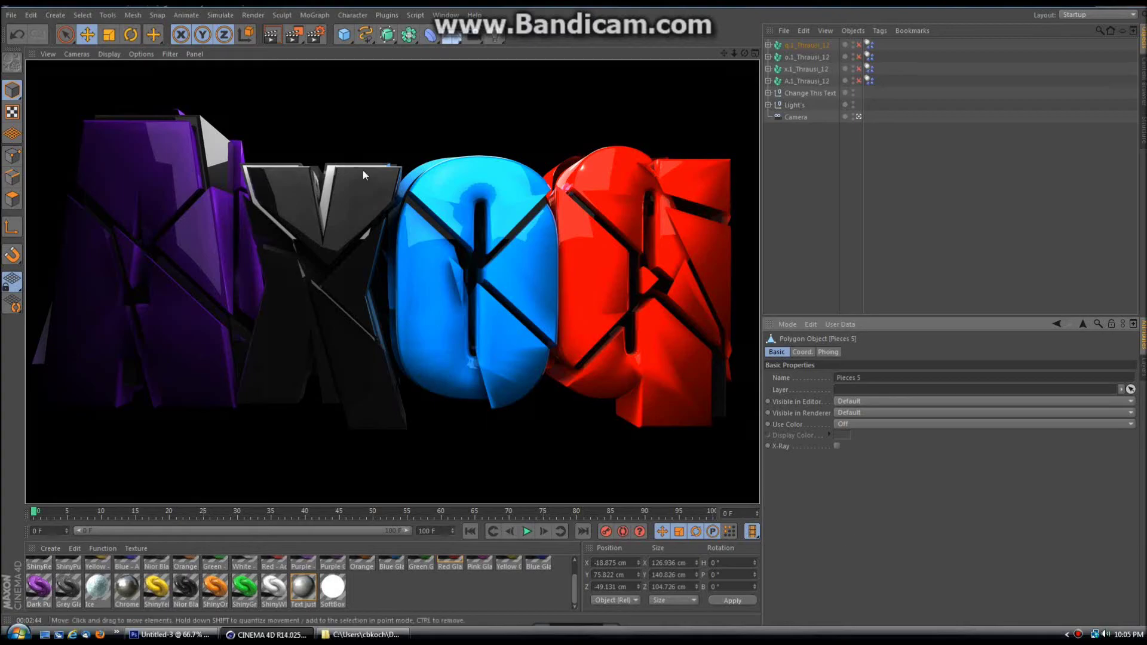
Paste the Cinema 4D render capture as a new layer and start scaling it down.
key(ctrl+v)
key(ctrl+t)
mouse_move(347, 168)
mouse_down()
mouse_move(379, 258)
mouse_move(350, 220)
mouse_up()
Select the black background around the AXOQ letters by colour and delete it.
key(Return)
key(w)
click(658, 418)
key(Delete)
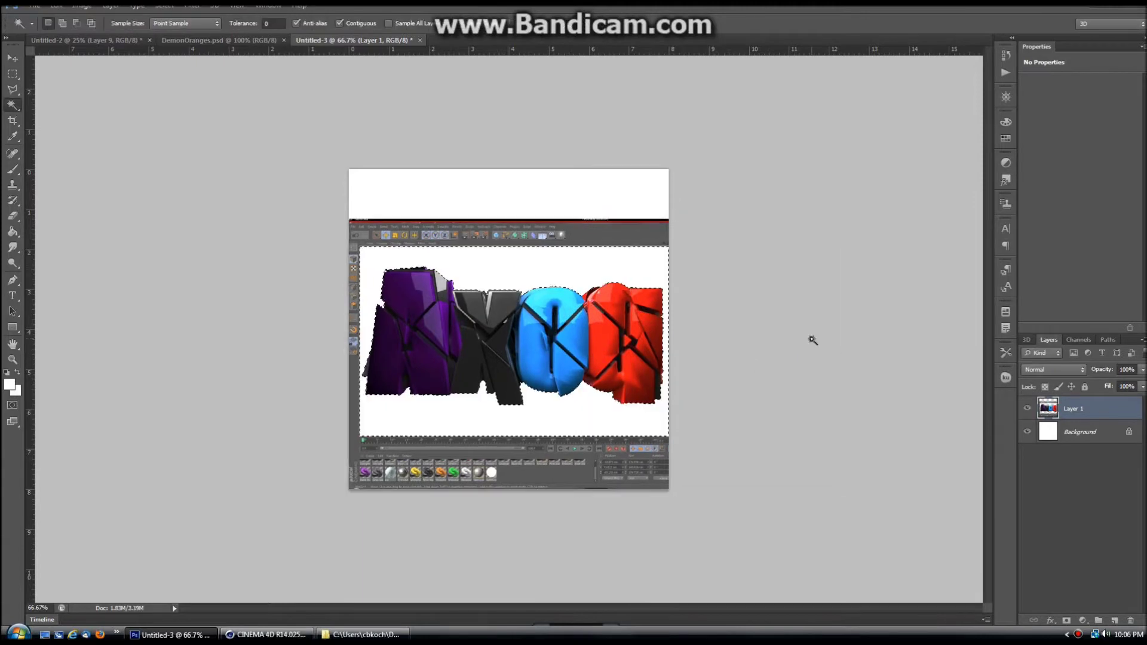
key(ctrl+z)
key(ctrl+z)
key(ctrl+z)
right_click(12, 105)
click(84, 115)
alt+click(396, 348)
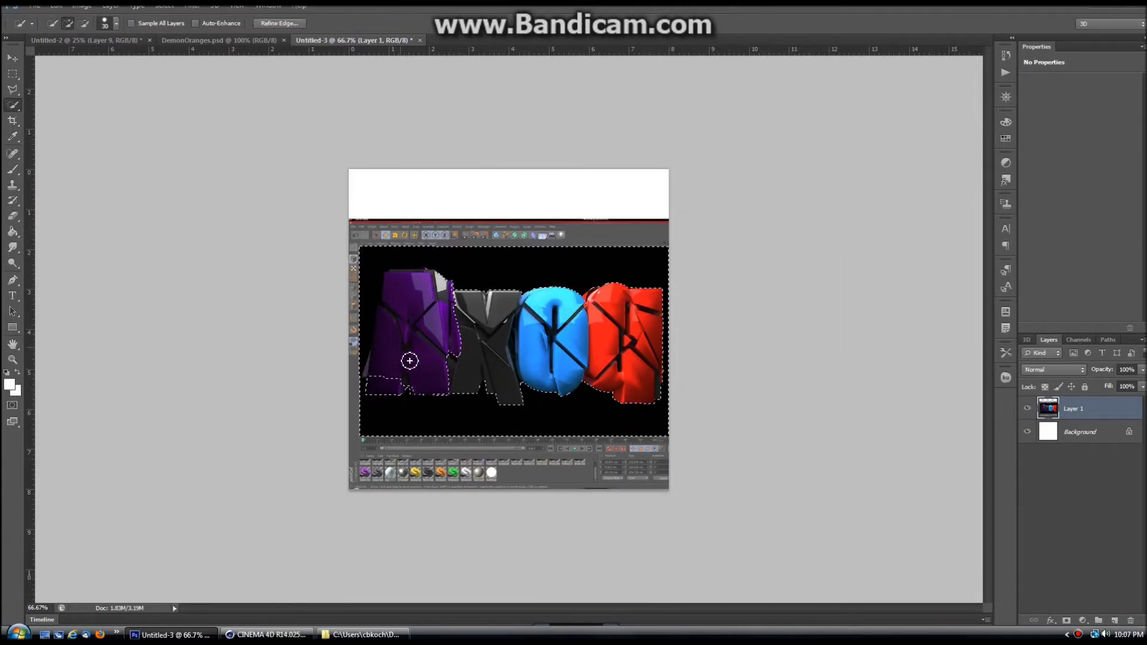
key(Delete)
Erase the interface strip above the letters and shrink the letters layer.
key(e)
click(27, 23)
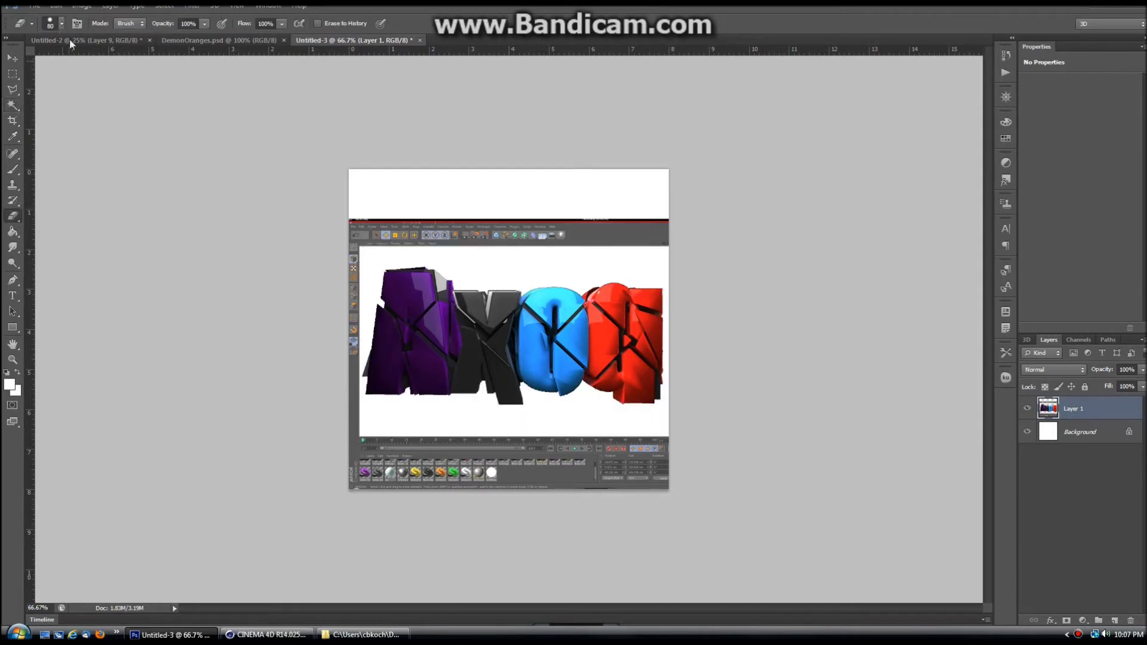
drag(352, 233, 666, 233)
key(ctrl+minus)
key(ctrl+t)
drag(678, 273, 583, 299)
key(Return)
Erase the leftover interface strips at the bottom and right of the letters.
key(e)
mouse_move(437, 374)
mouse_down()
mouse_move(541, 374)
mouse_move(547, 311)
mouse_up()
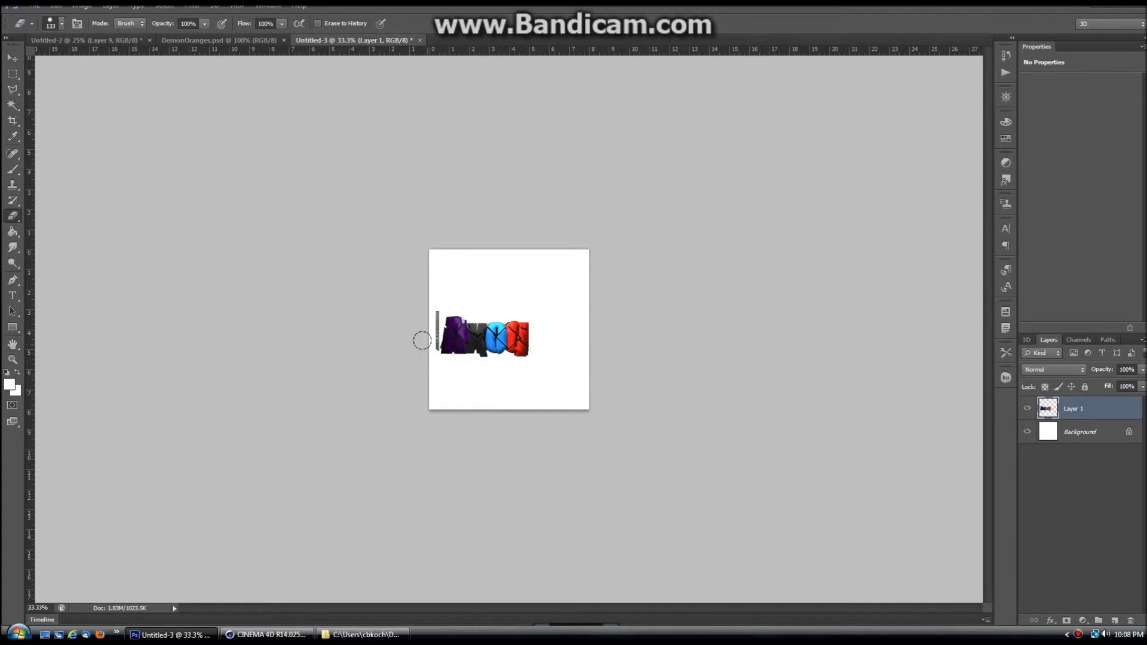
key(ctrl+plus)
key(ctrl+t)
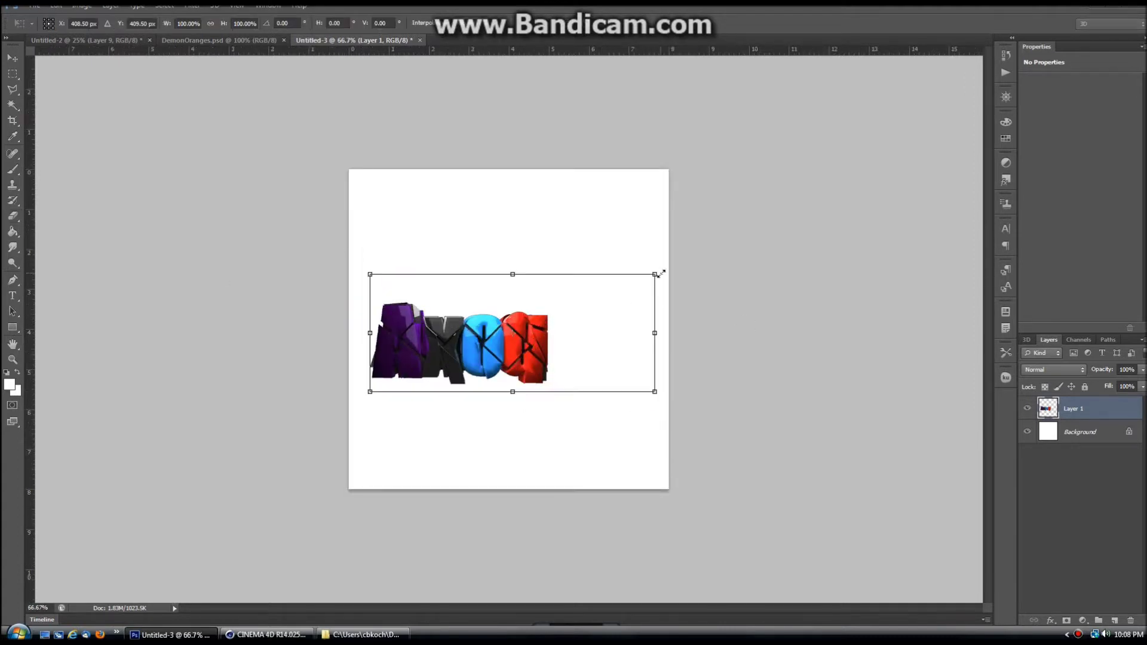
Enlarge the AXOQ letters across the canvas and erase stray fringe with a smaller eraser.
drag(661, 272, 808, 222)
key(Return)
click(61, 24)
double_click(52, 95)
key(ctrl+z)
click(62, 24)
drag(89, 44, 77, 43)
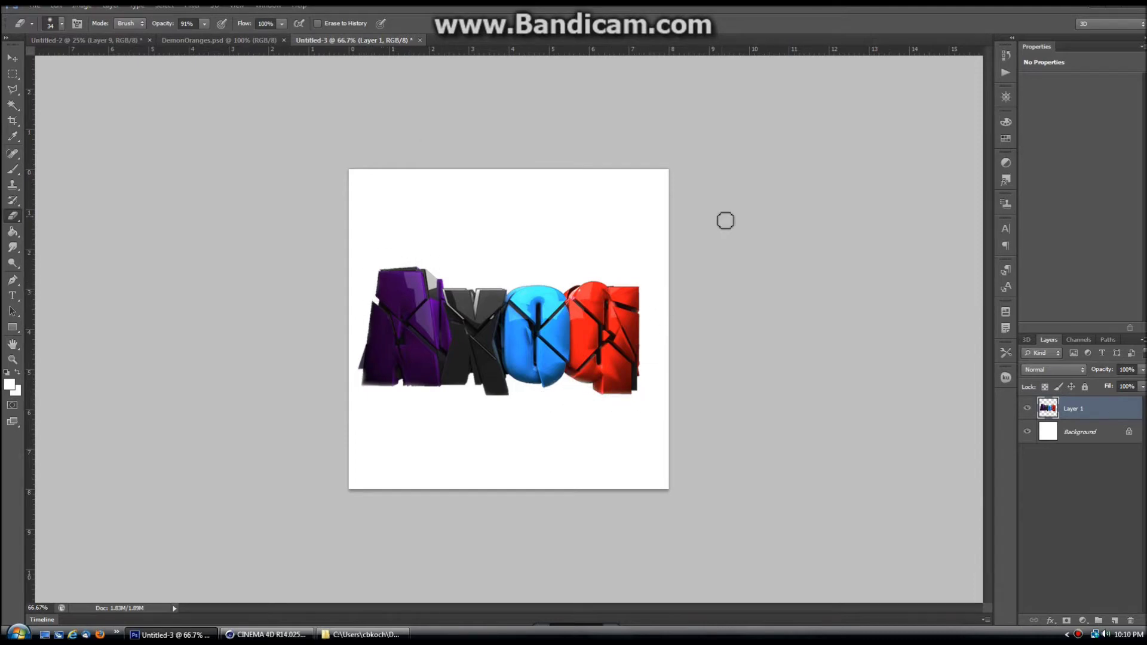
Add Drop Shadow and Inner Glow layer effects to the AXOQ letters layer.
double_click(1093, 408)
click(717, 396)
click(718, 317)
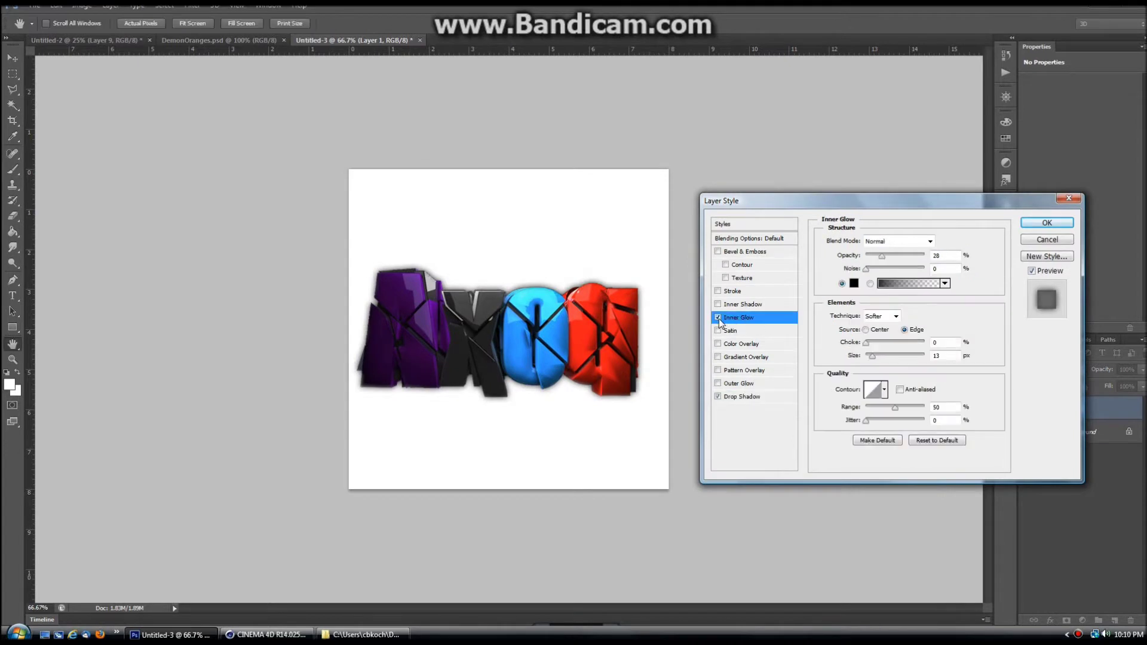
click(738, 382)
click(1046, 222)
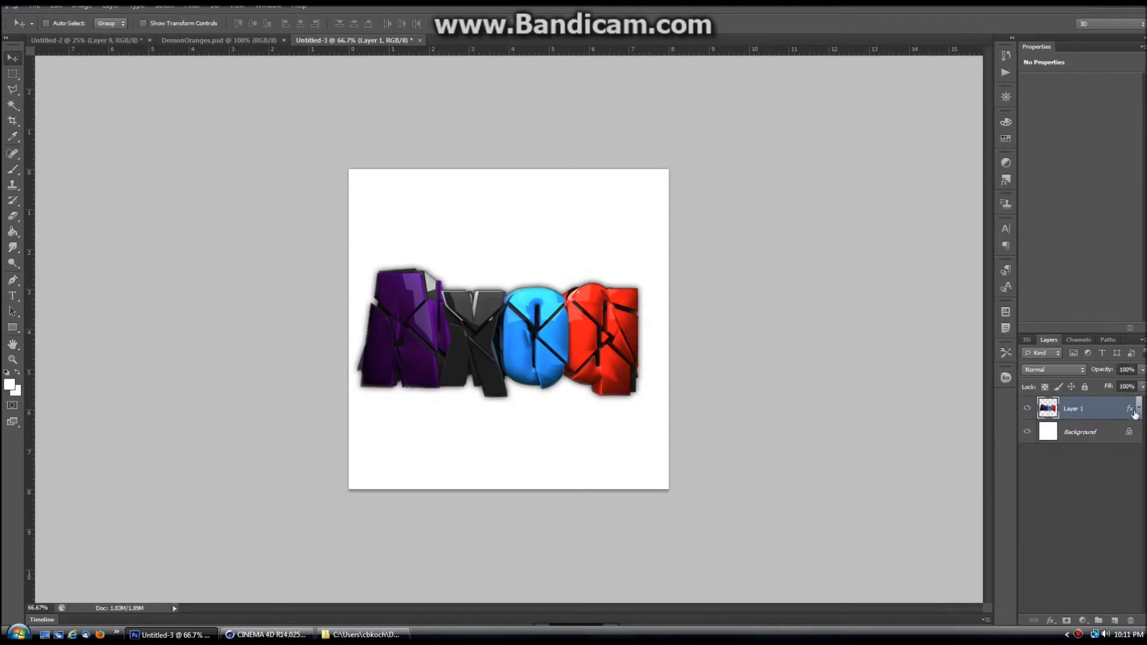
click(266, 634)
mouse_move(363, 634)
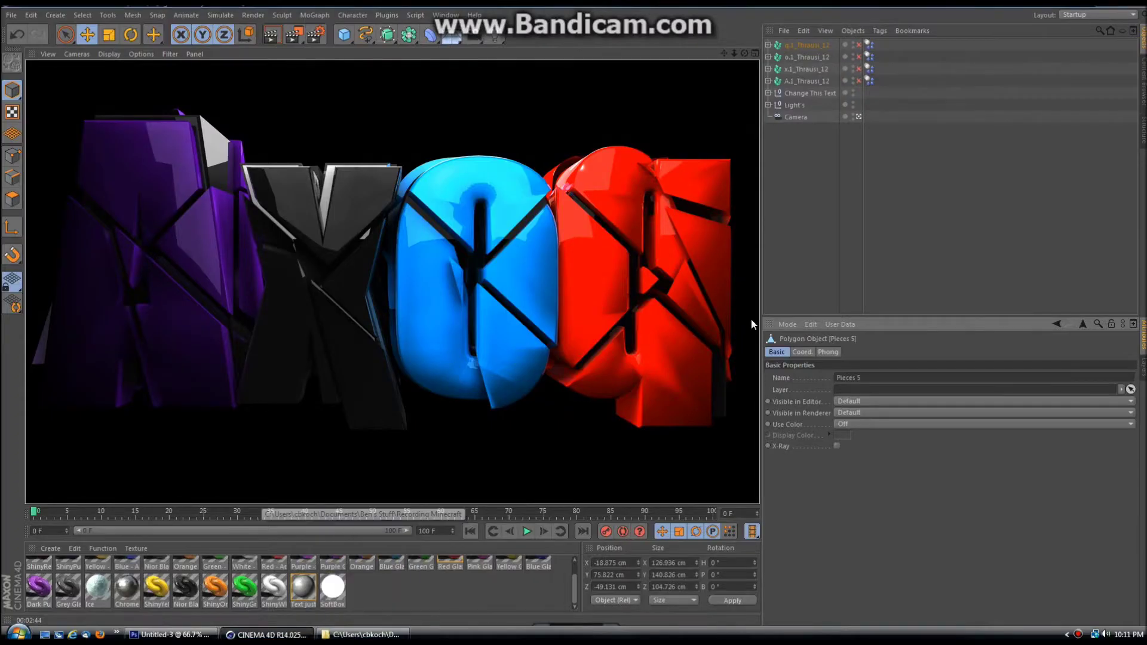
Open the LightStudio scene file and delete the unwanted placeholder object.
click(363, 573)
double_click(382, 225)
click(543, 356)
click(804, 57)
key(Delete)
click(807, 57)
Change the 3D text to {AX} in Impact with an extrusion depth of 200.
click(828, 352)
click(794, 405)
text((AX))
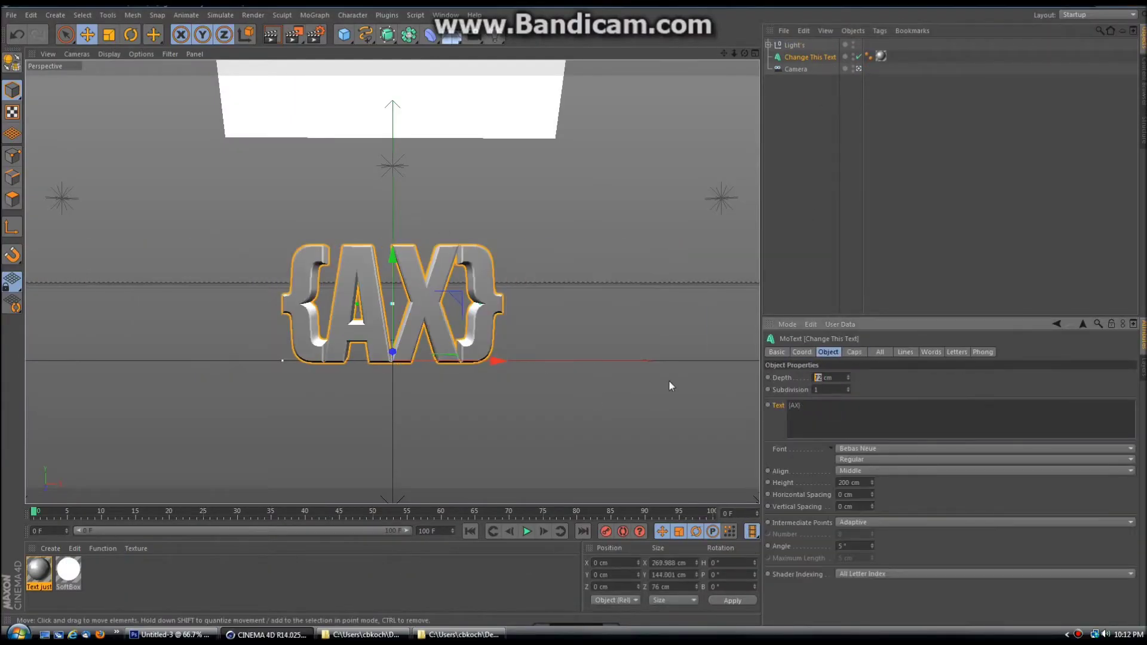
text(1)
click(872, 448)
scroll(913, 594, down, 10)
click(890, 526)
double_click(821, 378)
text(200)
Convert the {AX} text into separate letter objects and expand the group.
drag(734, 53, 777, 72)
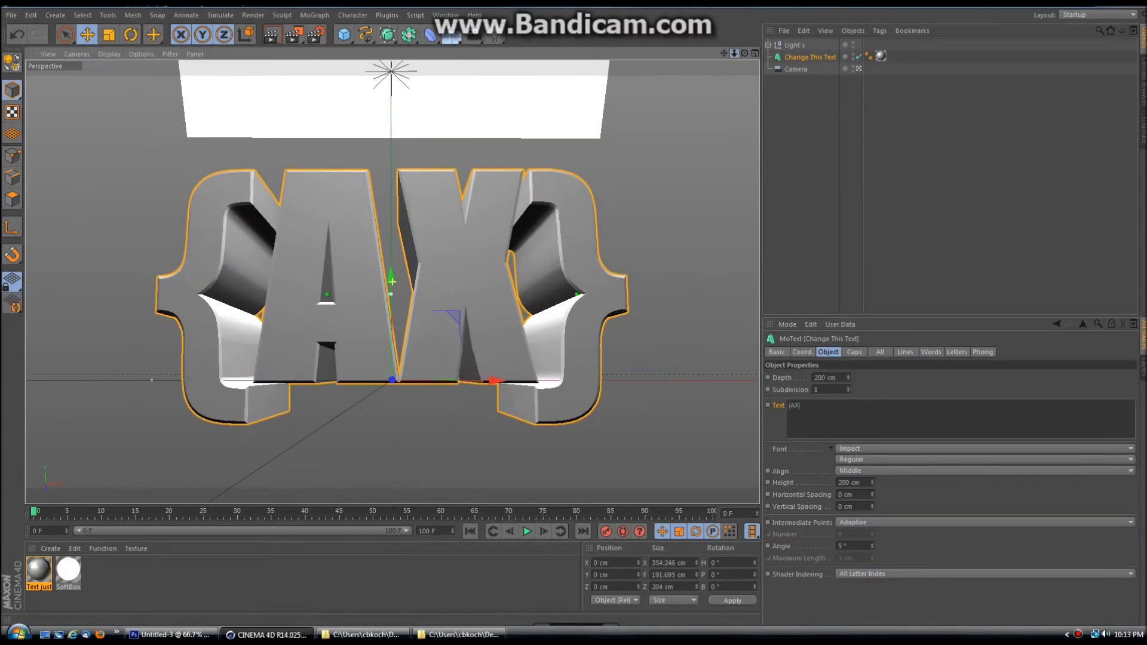
click(810, 69)
click(781, 93)
click(804, 105)
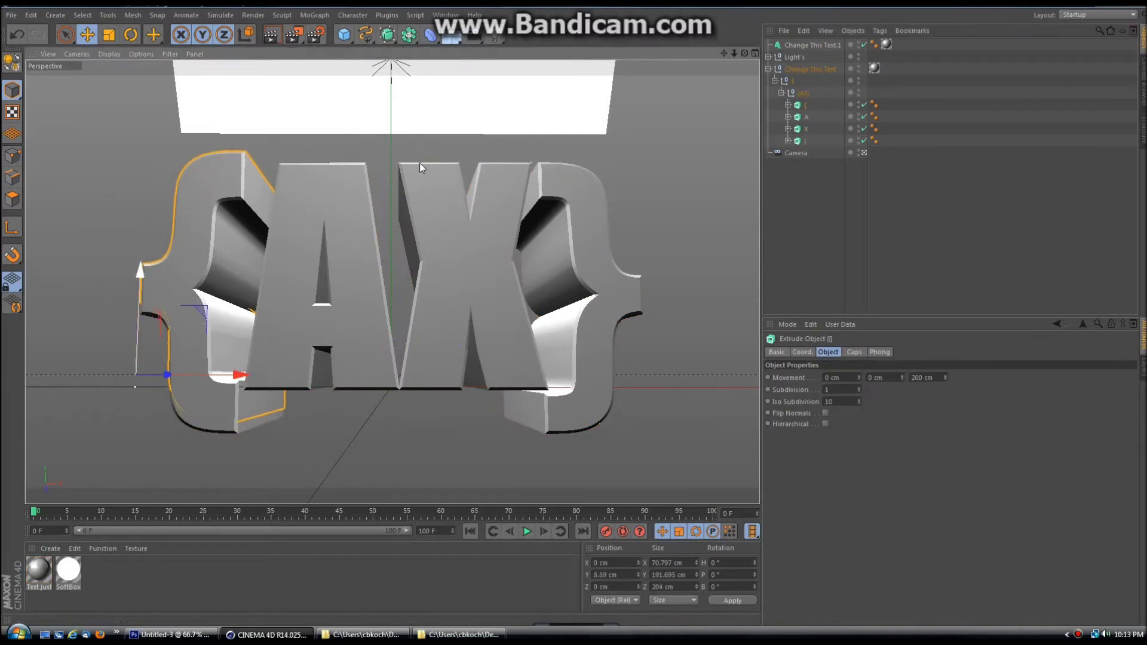
Tilt the right brace slightly and shift it outward, leaving the left brace upright.
key(r)
drag(200, 376, 201, 368)
click(16, 34)
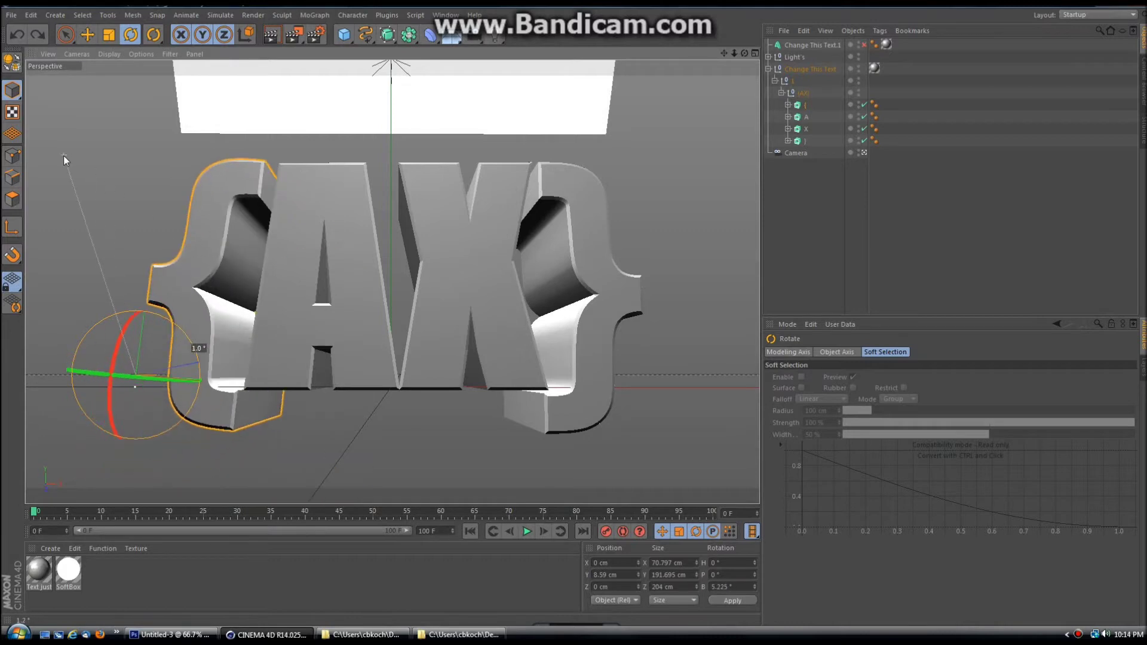
click(805, 140)
drag(487, 370, 494, 326)
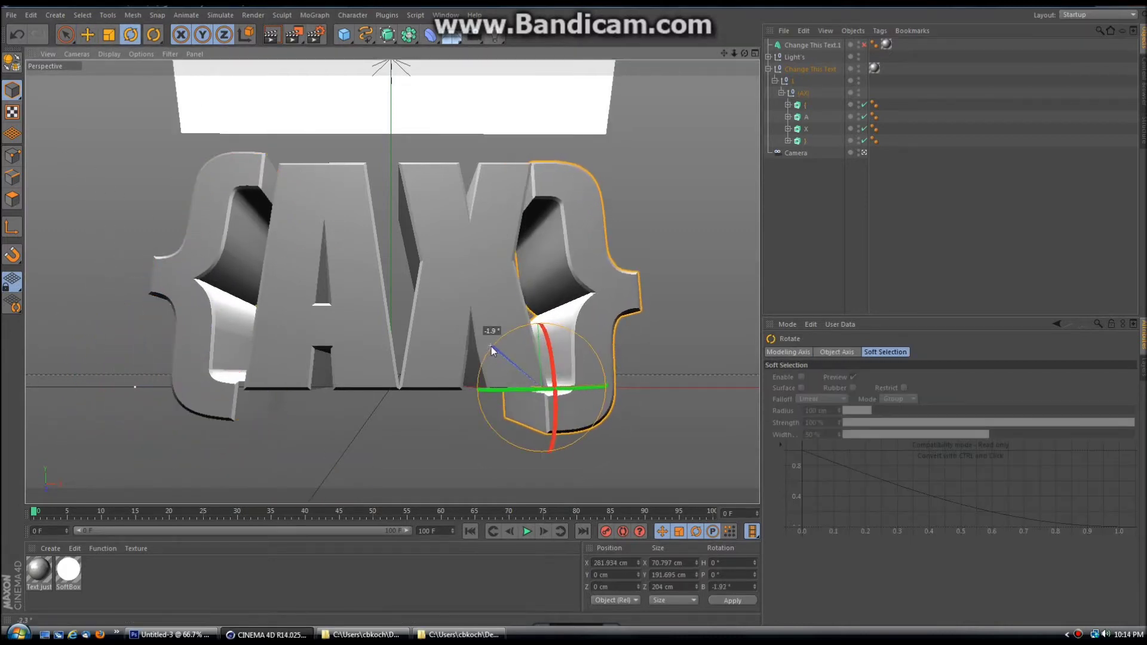
key(e)
drag(539, 289, 539, 276)
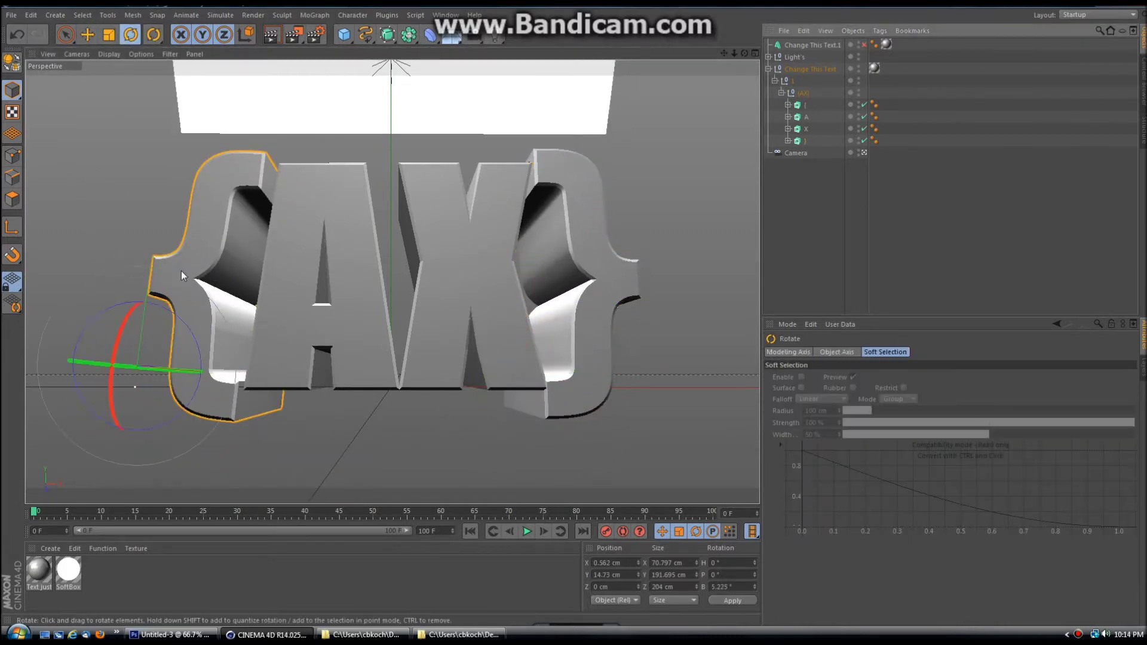
drag(647, 371, 659, 368)
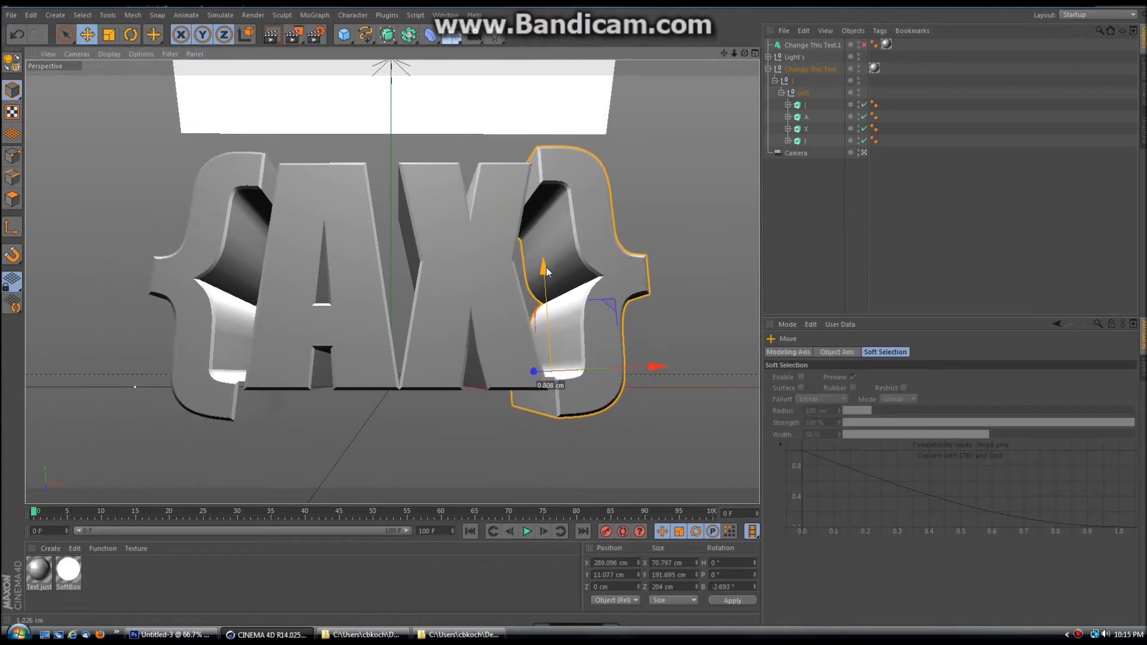
Bring up the browser of material pack files via Load Materials.
click(824, 180)
click(51, 549)
click(77, 478)
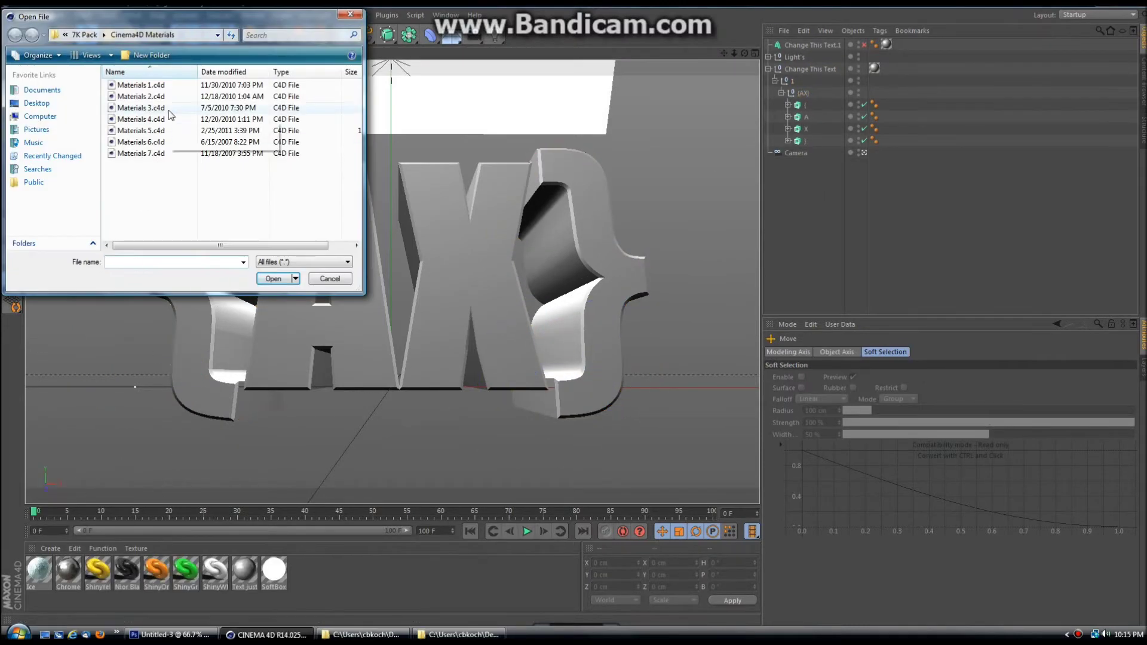
Load a coloured material pack and apply purple, dark chrome, blue and red to the braces, A and X.
click(279, 277)
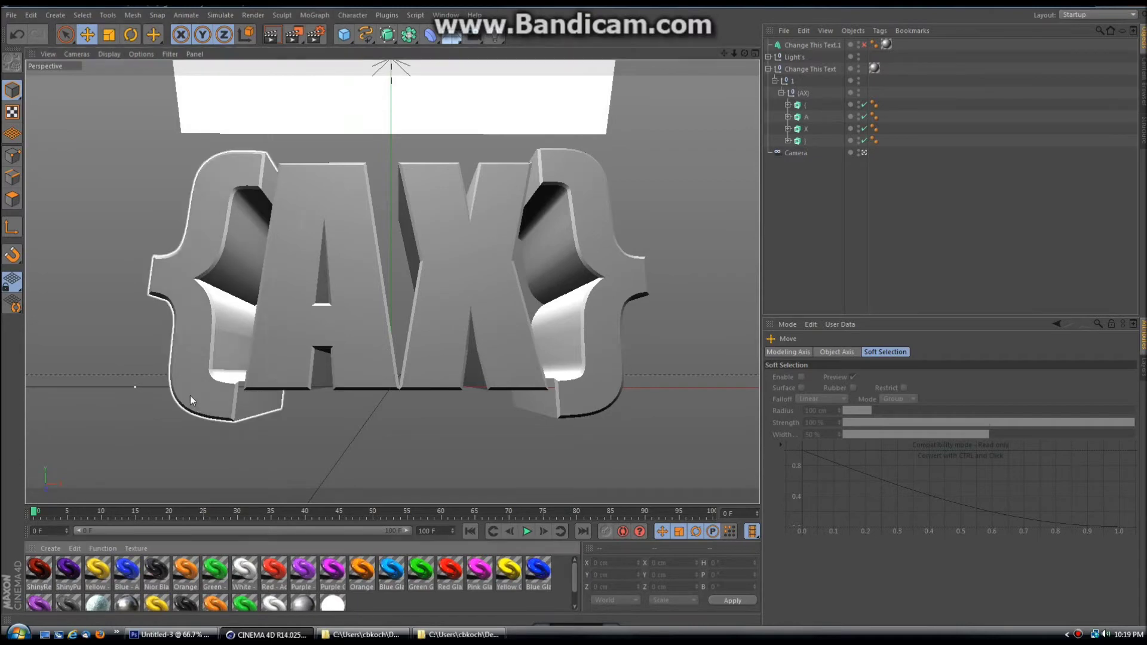
drag(67, 571, 190, 396)
scroll(322, 583, down, 1)
drag(141, 582, 323, 299)
drag(443, 381, 445, 359)
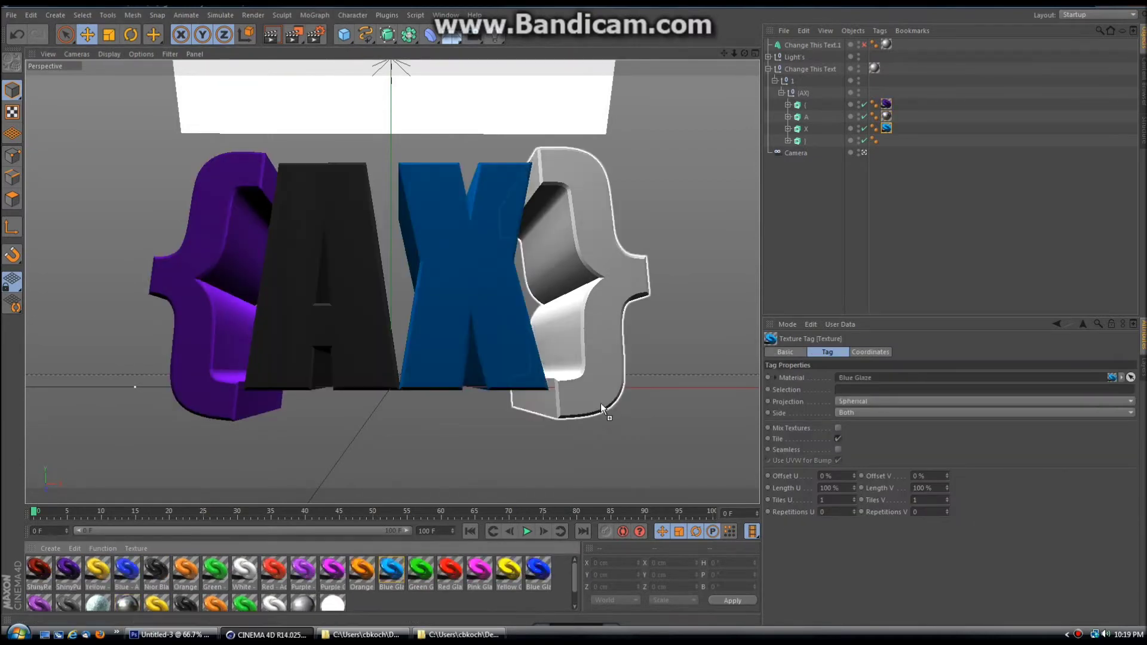
drag(450, 570, 579, 268)
Apply black material to the left brace and copy it onto the A, X and right brace.
drag(185, 588, 209, 359)
drag(898, 104, 898, 128)
drag(898, 104, 898, 140)
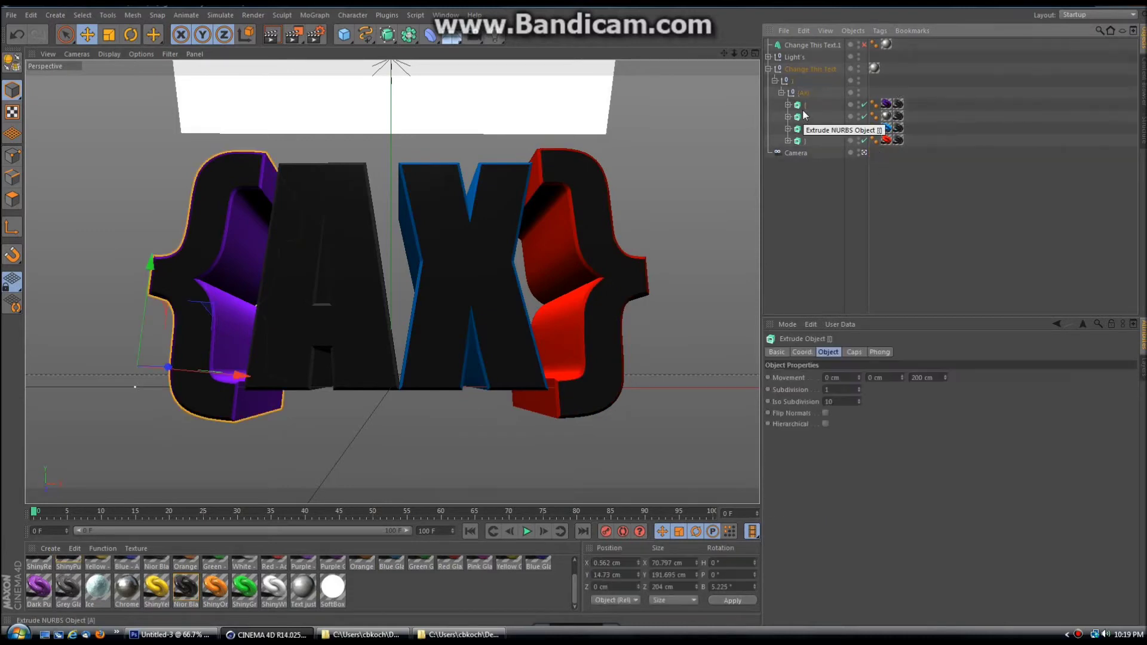
click(854, 352)
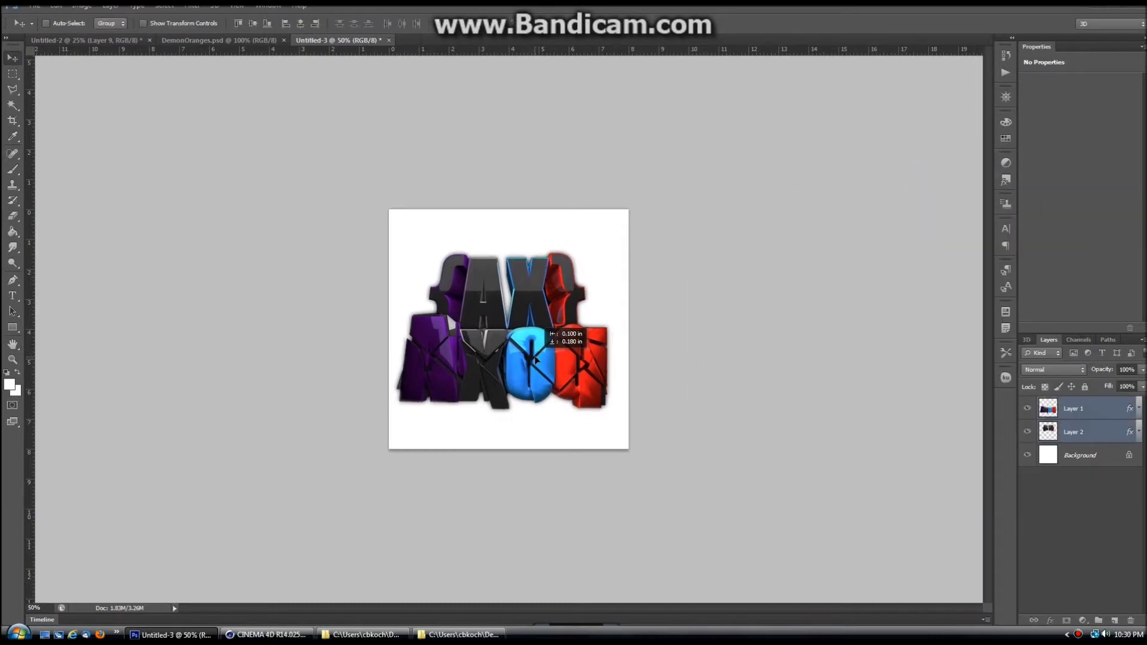
Slightly enlarge the combined logo and add a new empty layer.
key(ctrl+t)
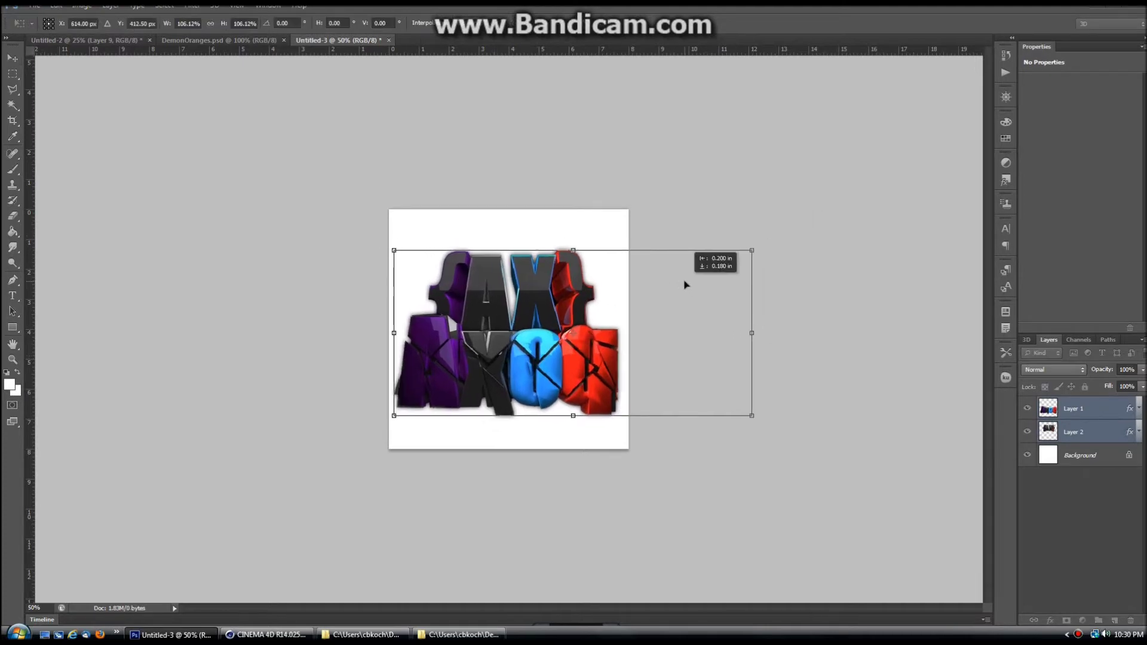
key(Return)
key(ctrl+shift+alt+n)
Draw straight-line paths and stroke them with thin black brush lines.
click(12, 280)
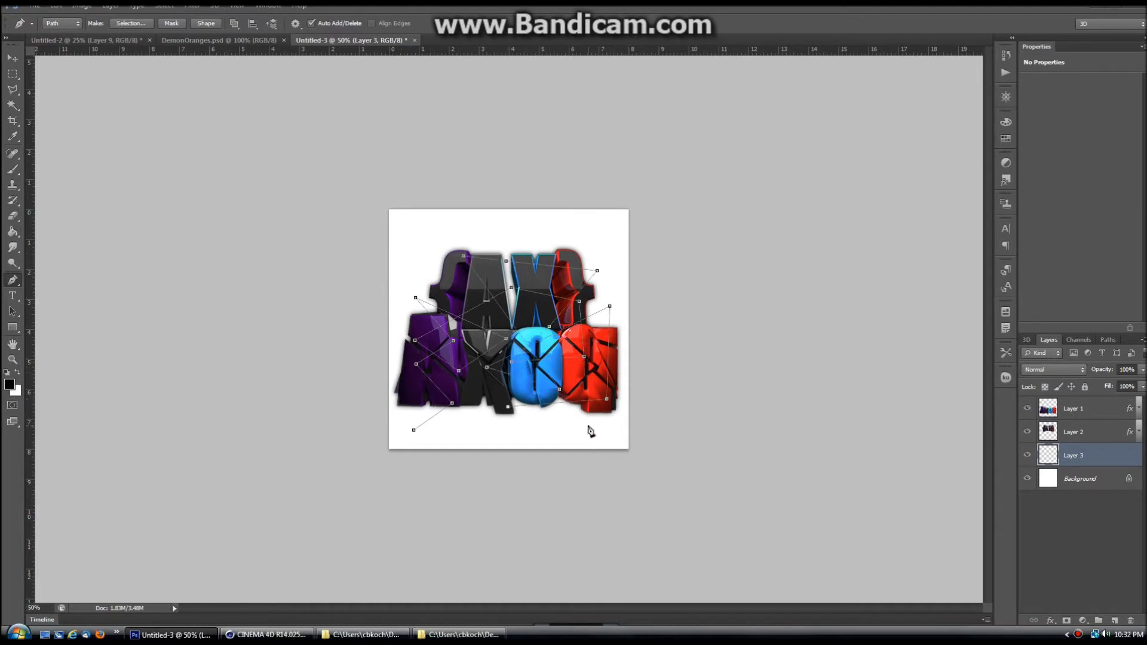
key(b)
click(58, 24)
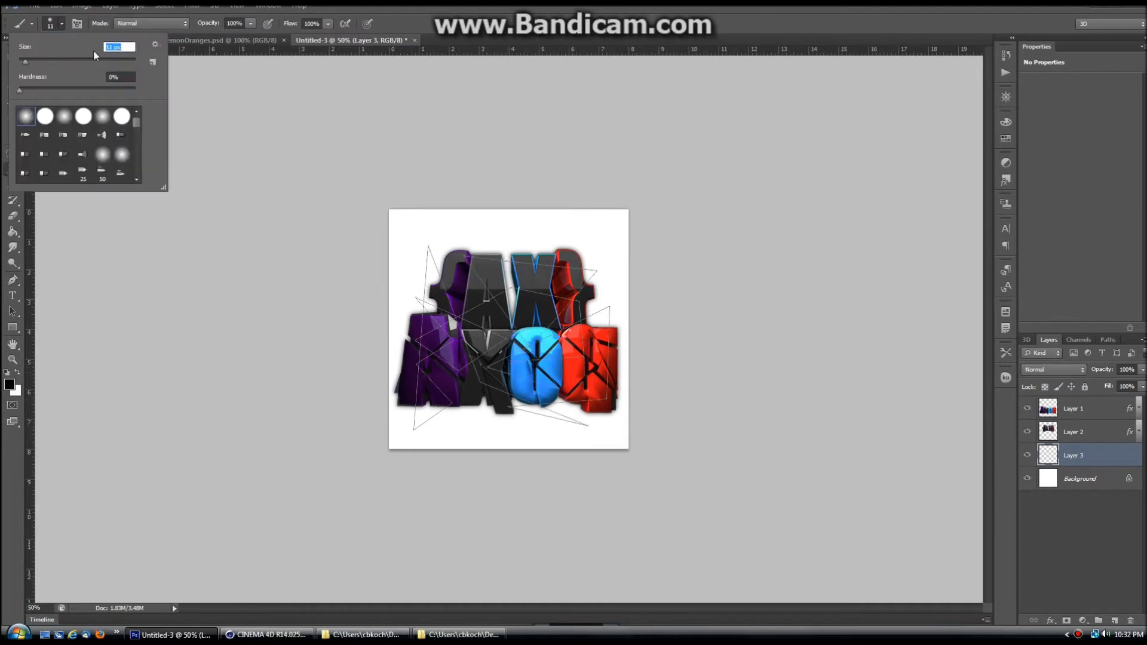
key(Return)
key(p)
Add another empty layer and move it below the streaks layer.
key(v)
key(ctrl+shift+alt+n)
key(ctrl+bracketleft)
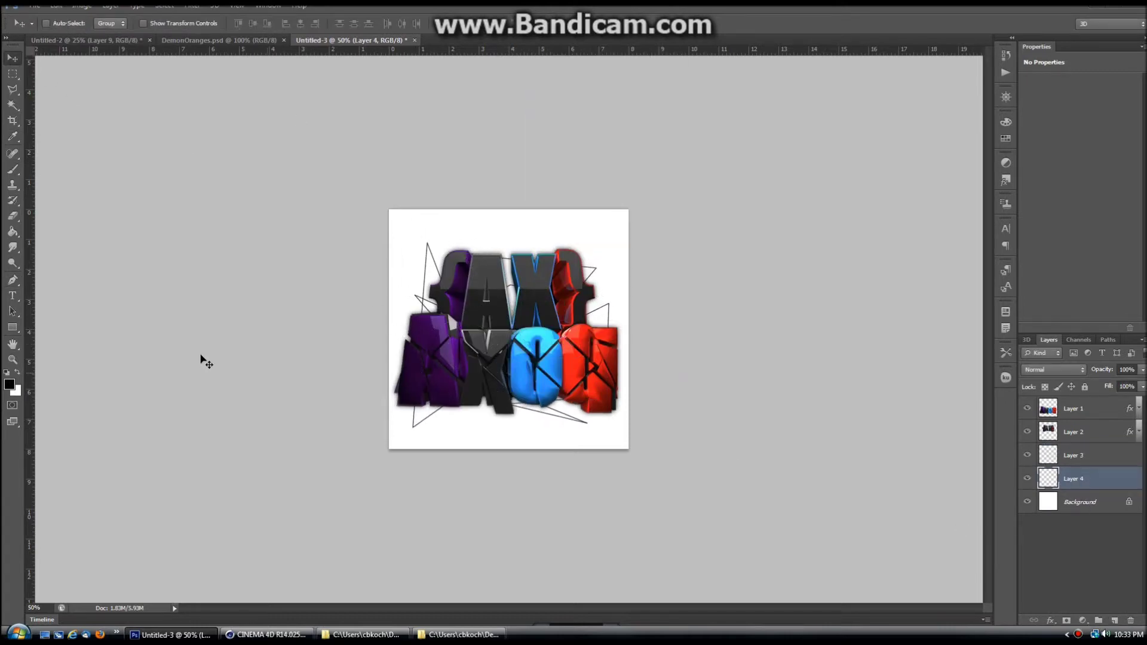
Scatter black splatter specks around the logo with large, small and mid-sized spatter brushes.
key(b)
click(58, 24)
double_click(122, 115)
click(58, 23)
double_click(120, 79)
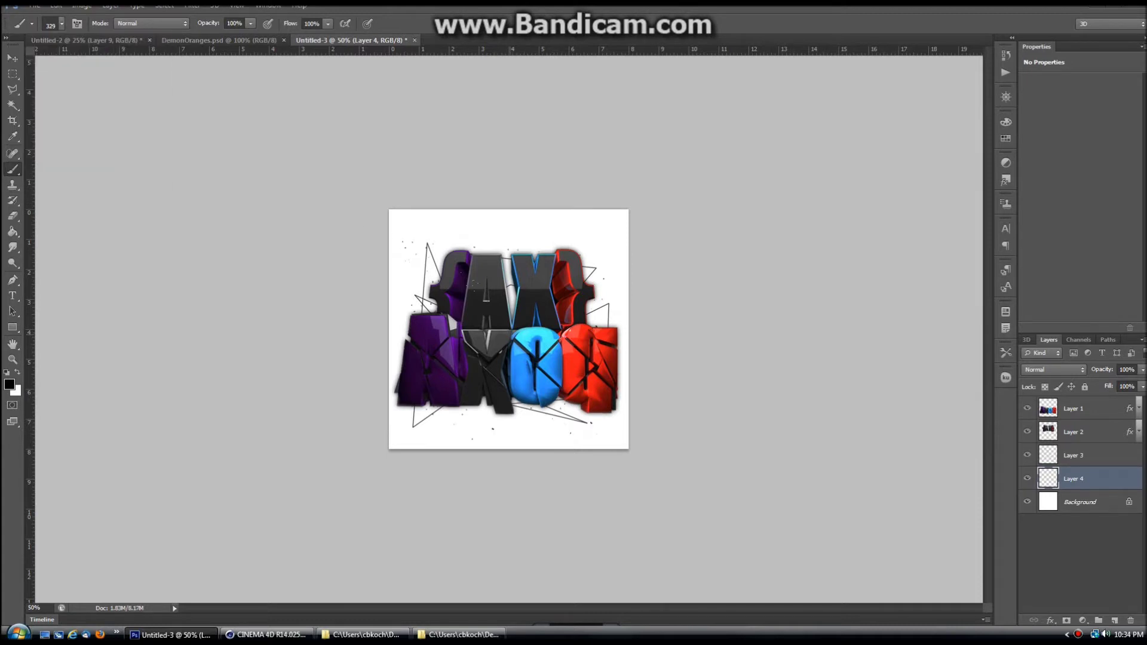
click(58, 24)
double_click(84, 126)
click(58, 23)
key(Escape)
key(v)
Set the foreground colour to a bright blue.
click(9, 385)
click(839, 285)
click(952, 205)
key(b)
click(58, 23)
Choose the 751 brush preset and add a new empty layer for the light effect.
drag(136, 122, 134, 166)
scroll(96, 168, up, 2)
scroll(95, 167, up, 2)
scroll(95, 167, up, 2)
scroll(96, 167, up, 2)
scroll(96, 168, up, 2)
click(103, 122)
key(Return)
key(ctrl+shift+alt+n)
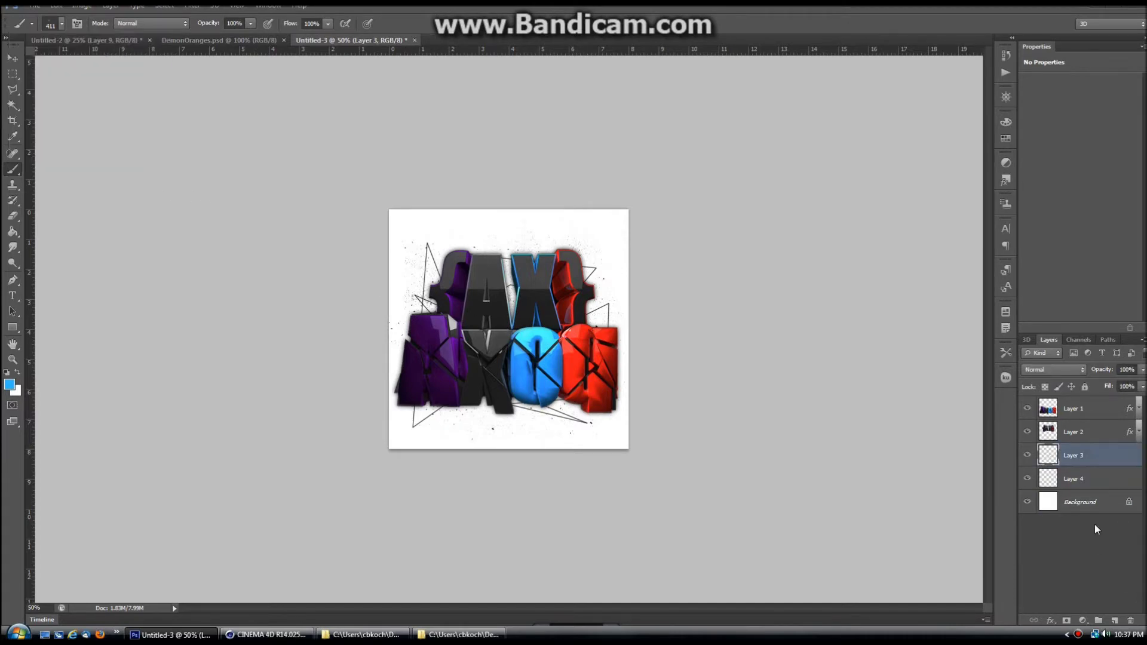
Stamp an 850 px blue swoosh under the blue letter, then shrink the brush to 401 px.
click(62, 24)
drag(105, 60, 121, 63)
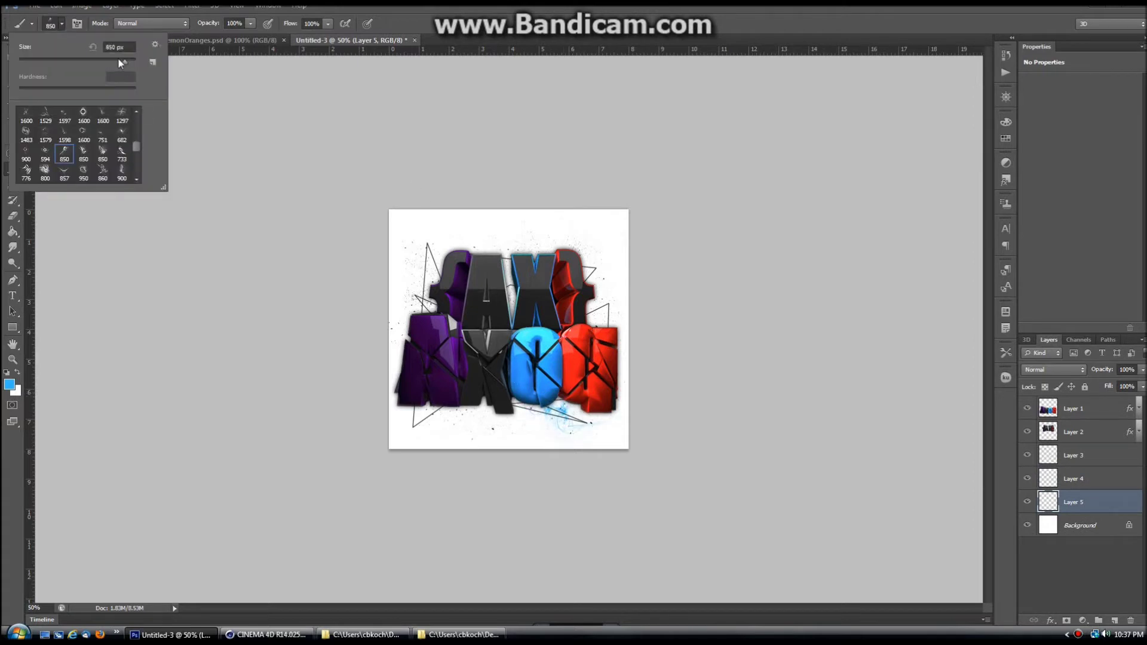
click(530, 423)
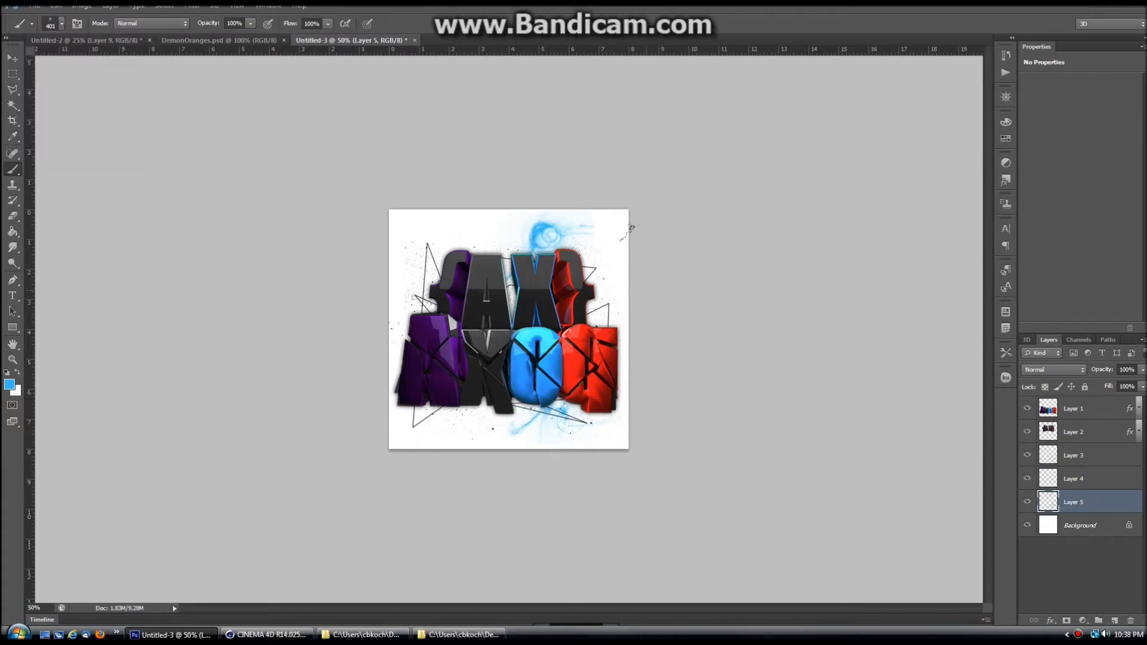
click(62, 24)
text(401)
key(Return)
On a new layer, stamp faint purple light streaks beside the purple letters.
click(1115, 622)
click(9, 384)
click(439, 347)
key(Return)
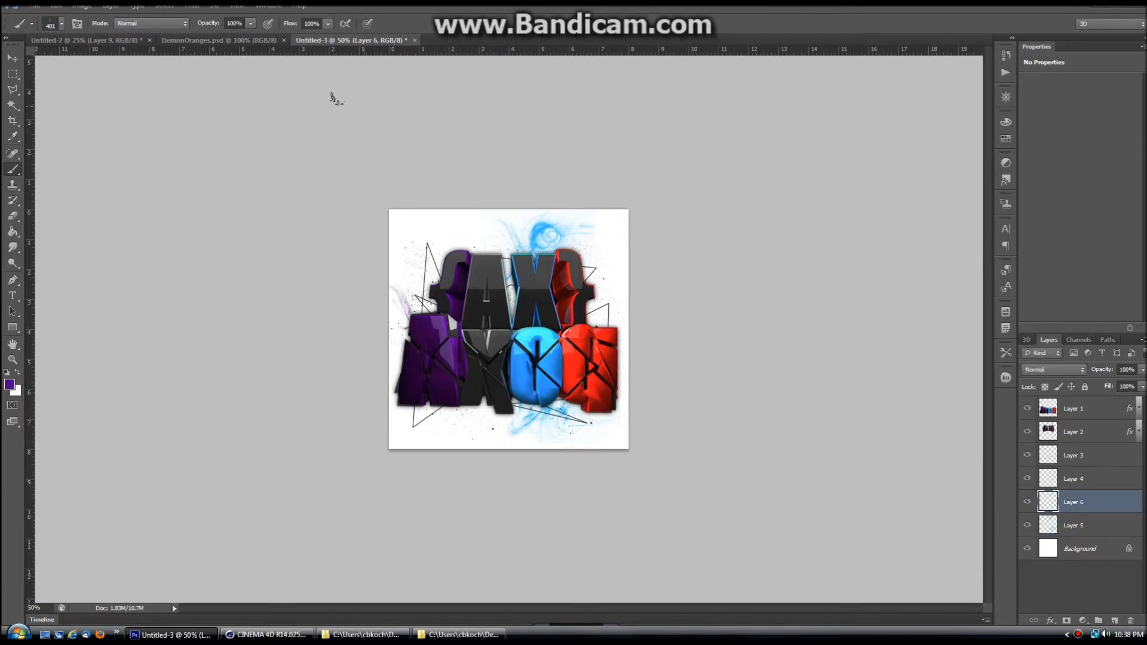
click(62, 24)
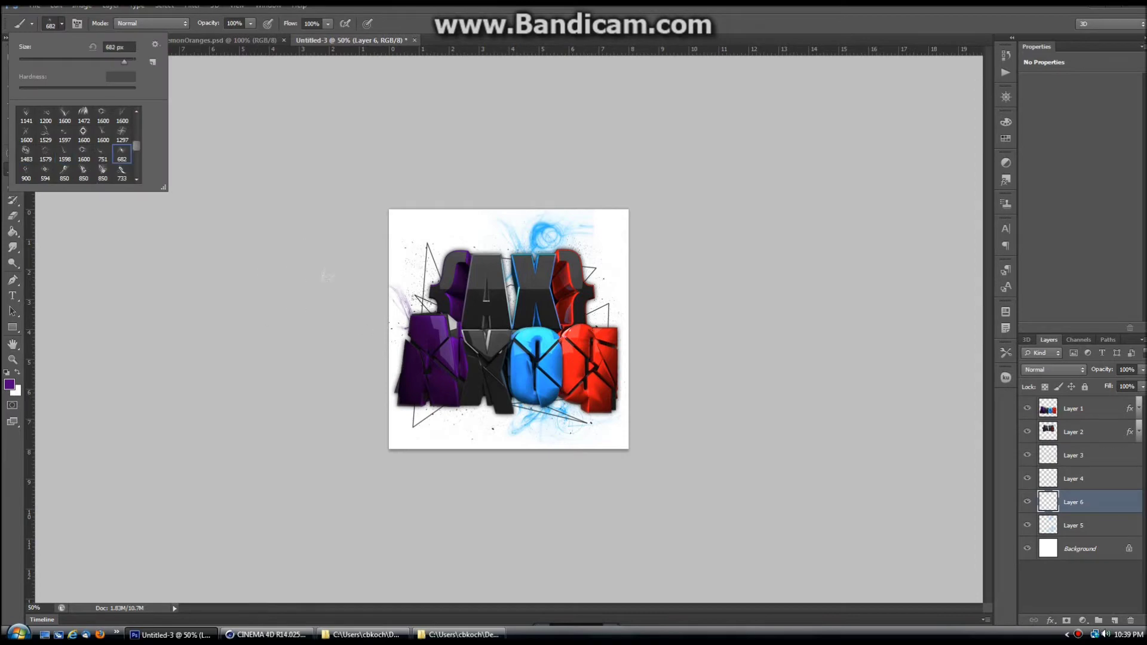
click(315, 276)
click(286, 341)
click(61, 24)
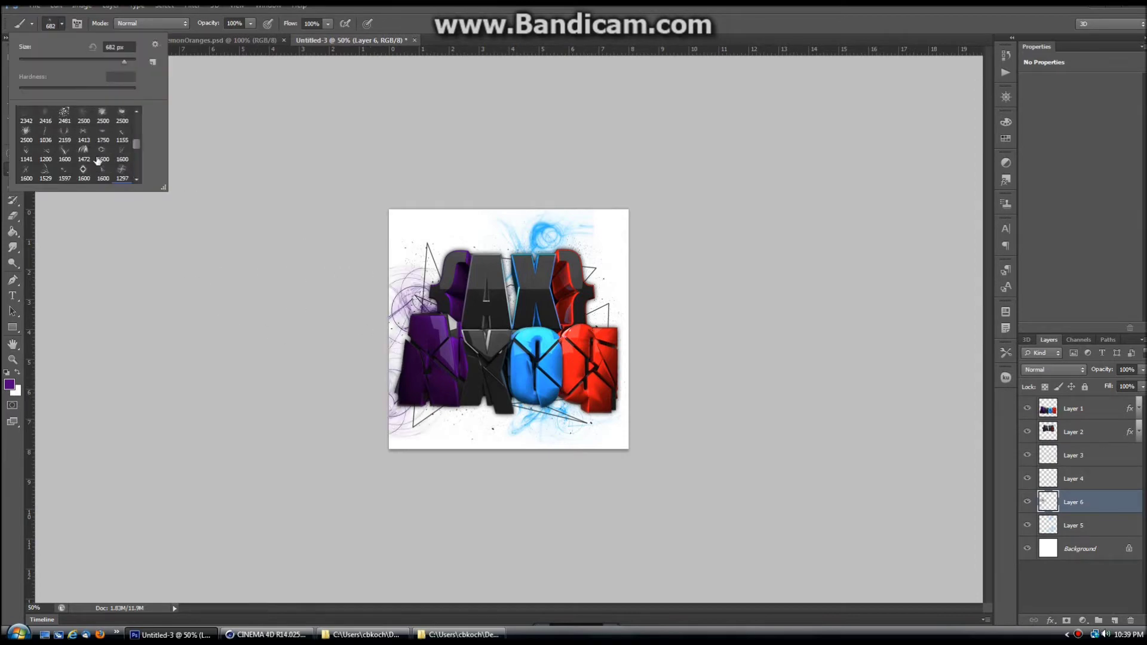
click(430, 248)
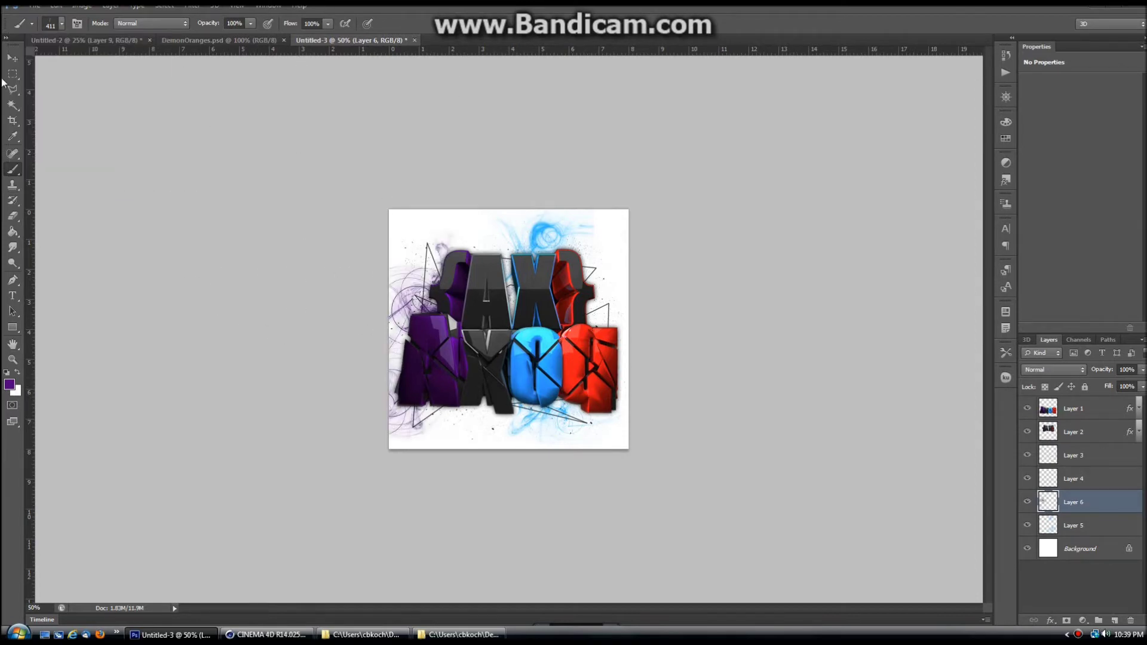
On another new layer, stamp red lightning beside the red letters and select the 1597 lightning brush.
click(1115, 621)
click(9, 384)
click(829, 218)
click(950, 205)
click(62, 24)
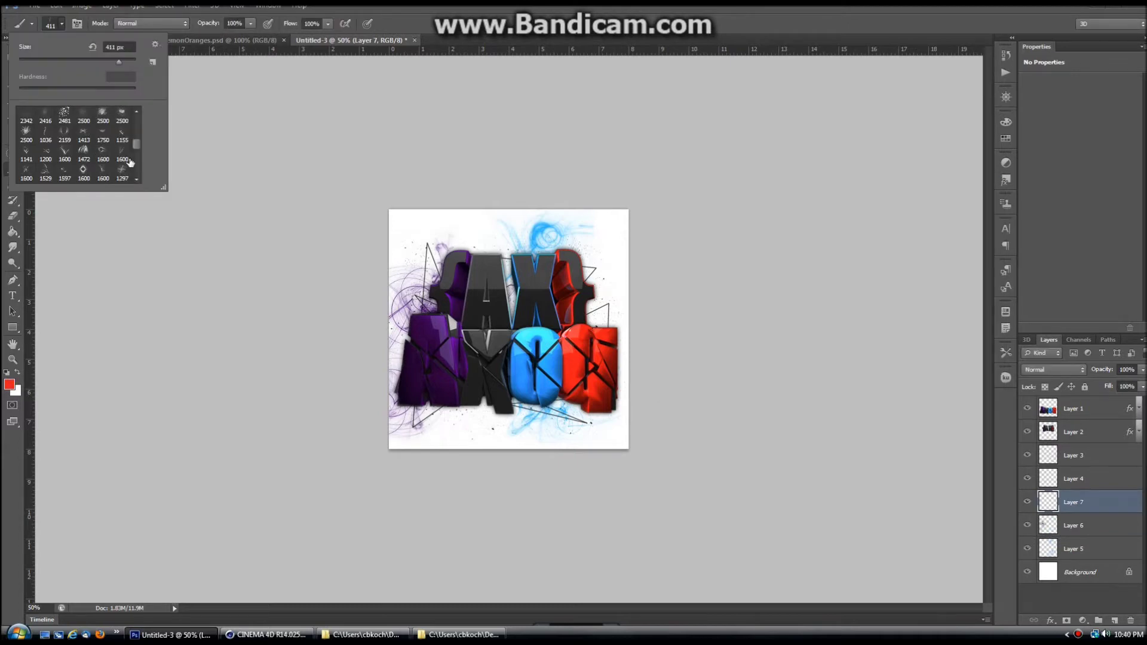
click(598, 374)
click(62, 24)
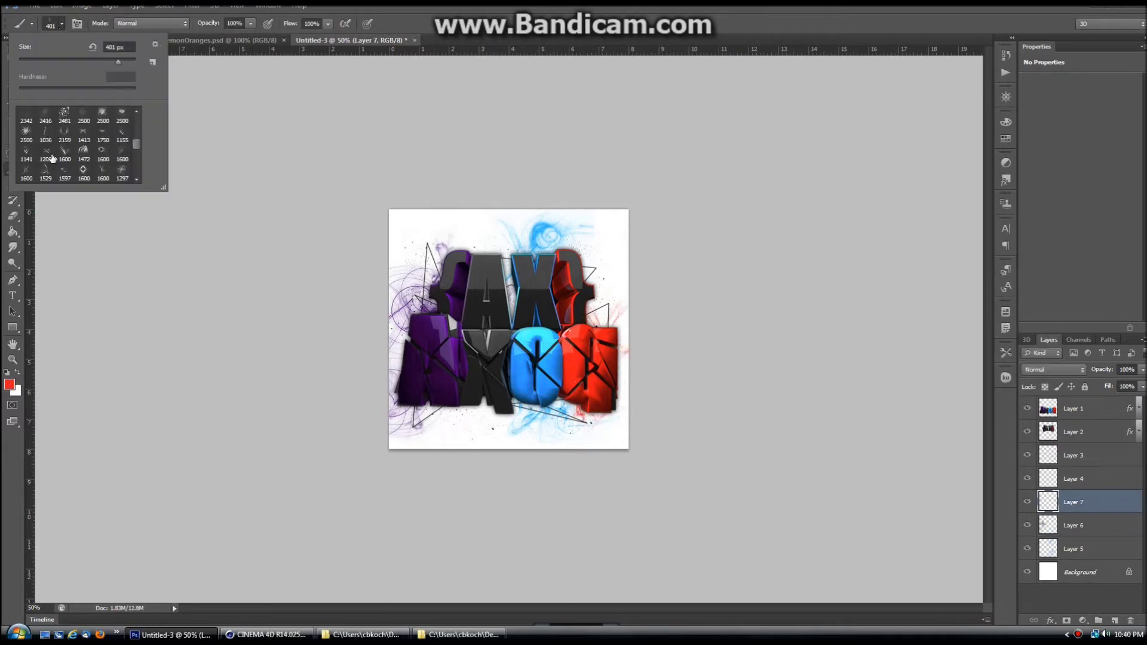
click(563, 273)
click(61, 24)
click(65, 154)
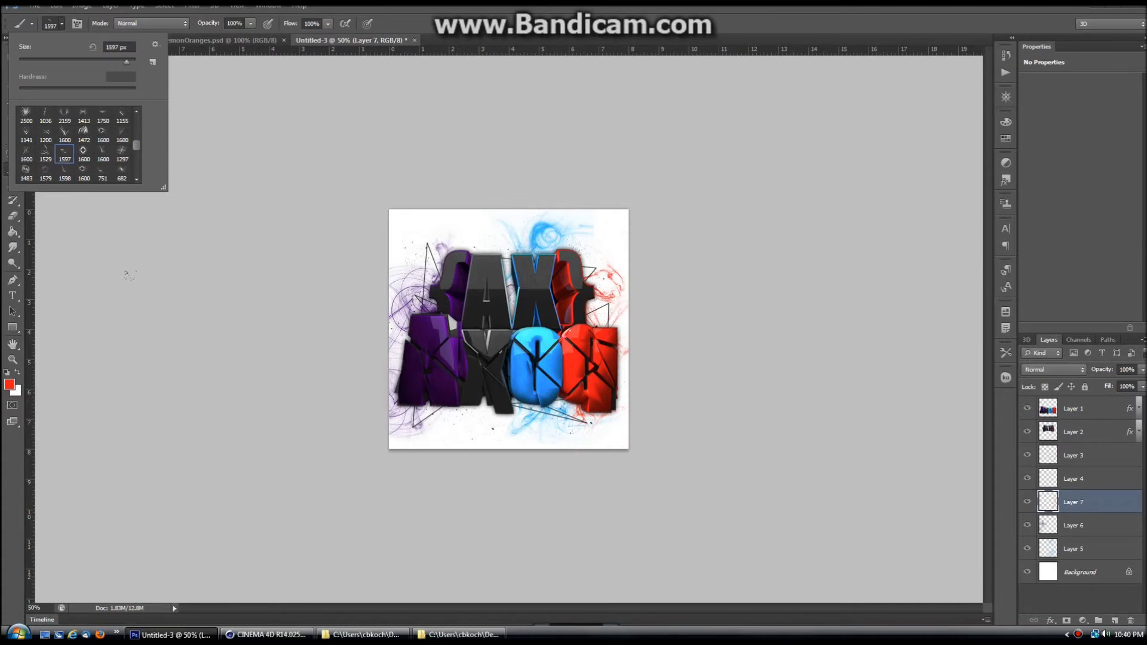
key(Return)
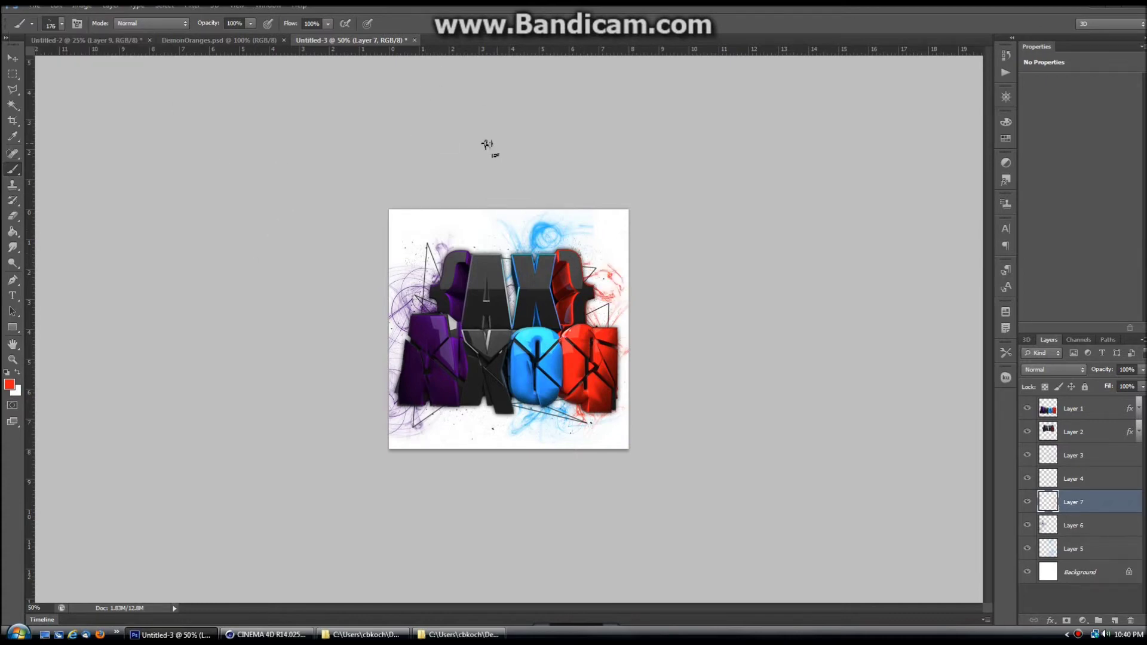
On a new layer, paint dark black splatter strokes near the top-centre of the logo.
key(ctrl+shift+alt+n)
key(d)
click(61, 24)
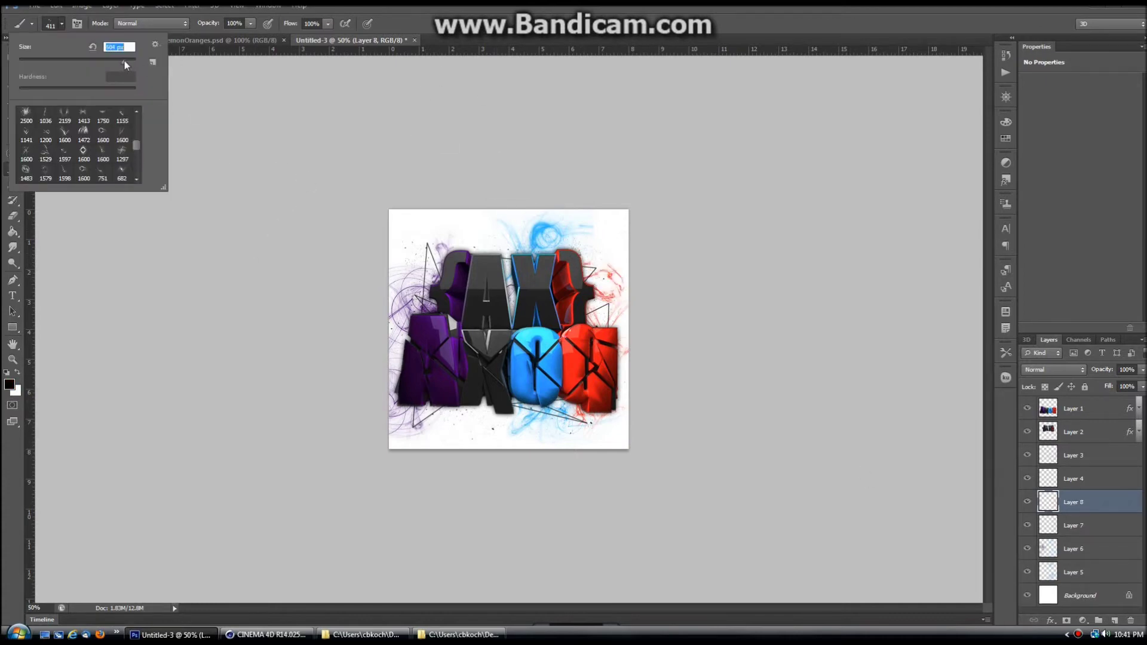
drag(124, 59, 126, 59)
click(471, 245)
click(52, 26)
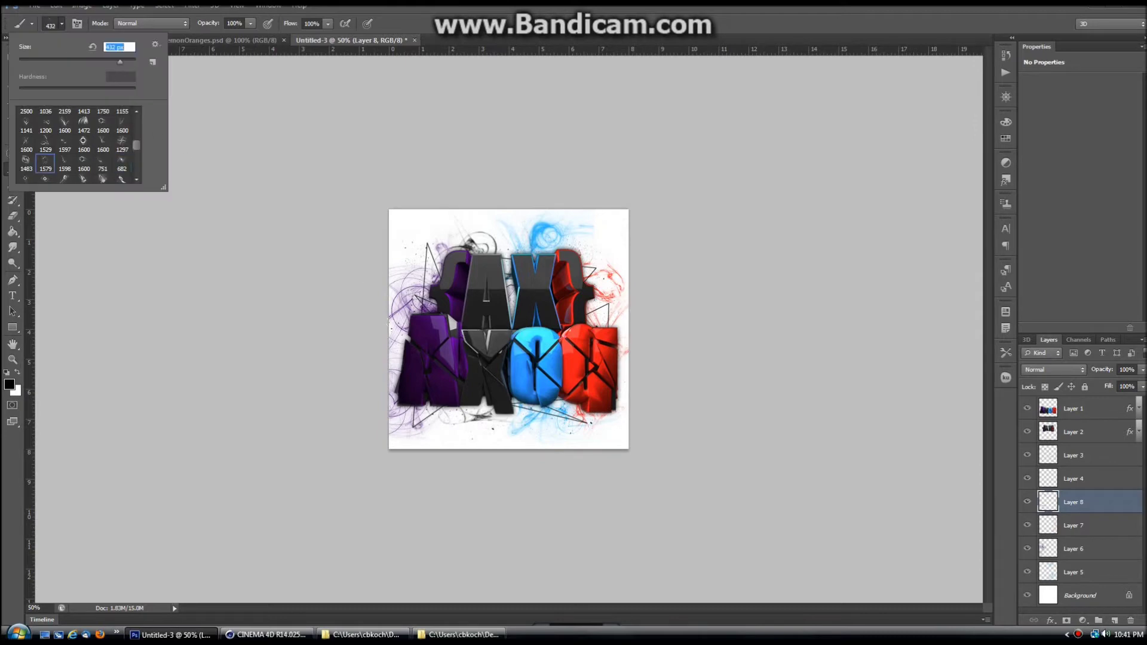
key(Return)
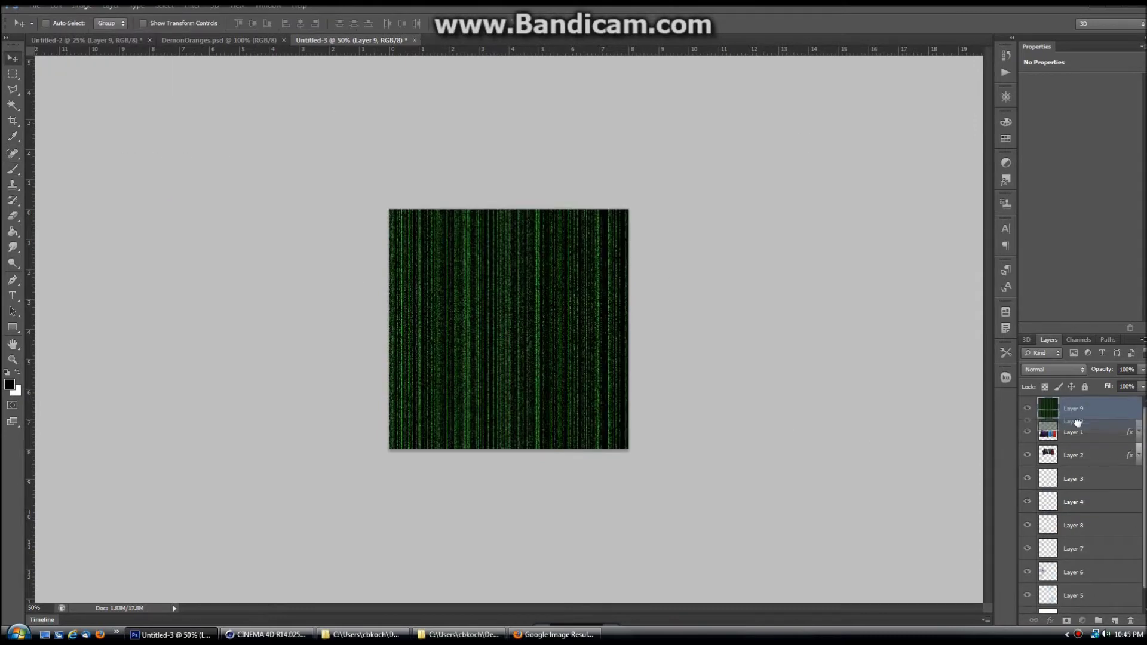
alt+click(1075, 420)
Duplicate the green texture, clip it to the letters, and set Layer 9 and its copy to Screen.
key(ctrl+j)
drag(1076, 408, 1075, 445)
right_click(1076, 455)
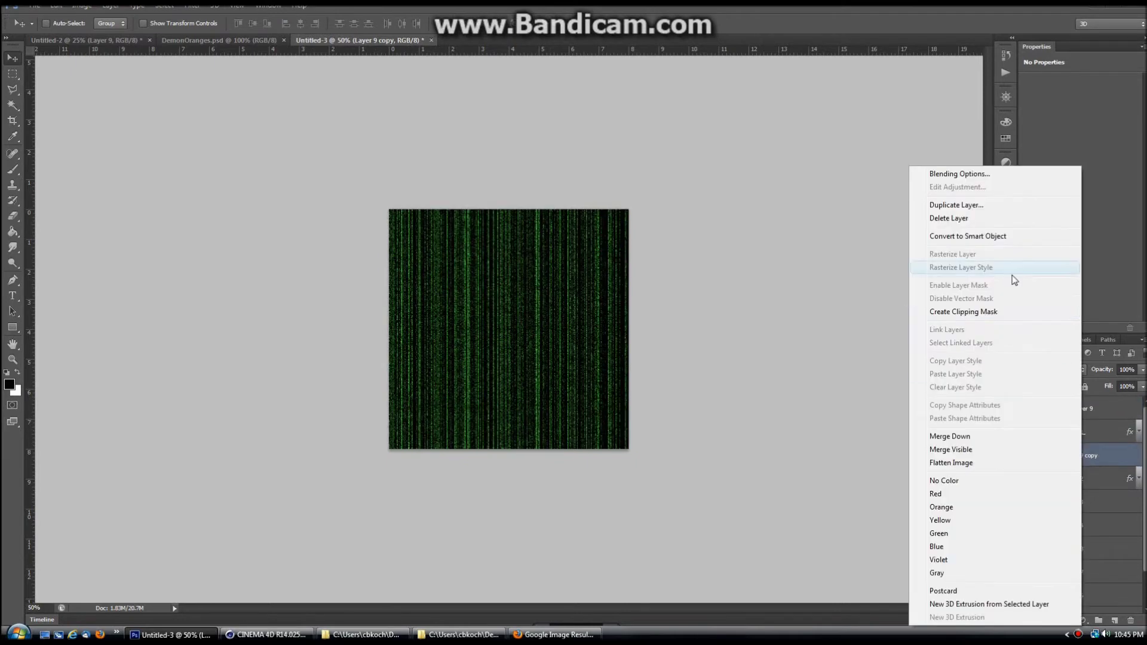
click(947, 309)
click(1053, 370)
click(1030, 157)
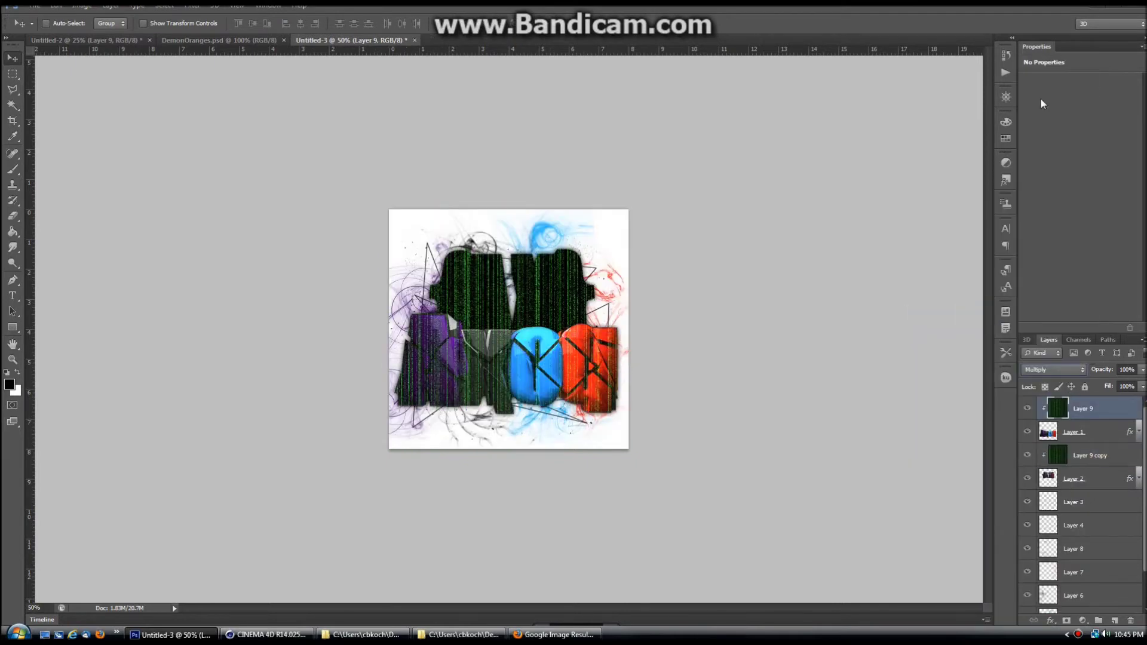
click(1090, 455)
click(1052, 370)
click(1030, 156)
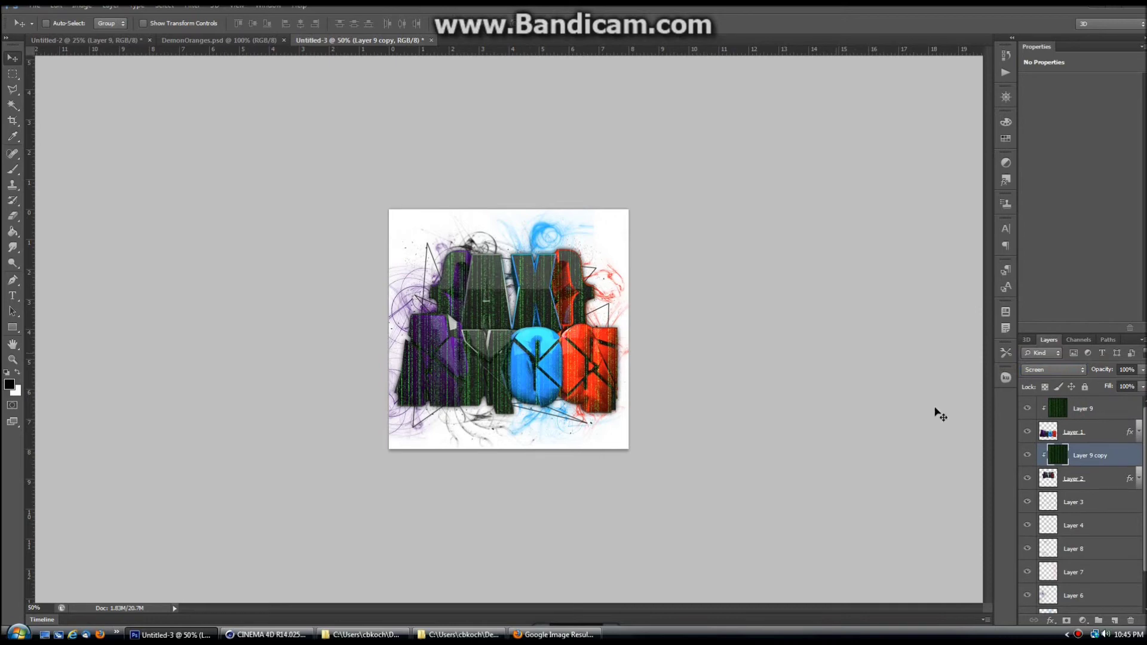
Colorize Layer 9 copy with Hue/Saturation and darken its lightness.
click(1081, 620)
key(Escape)
click(82, 6)
click(239, 89)
click(998, 300)
drag(876, 288, 833, 288)
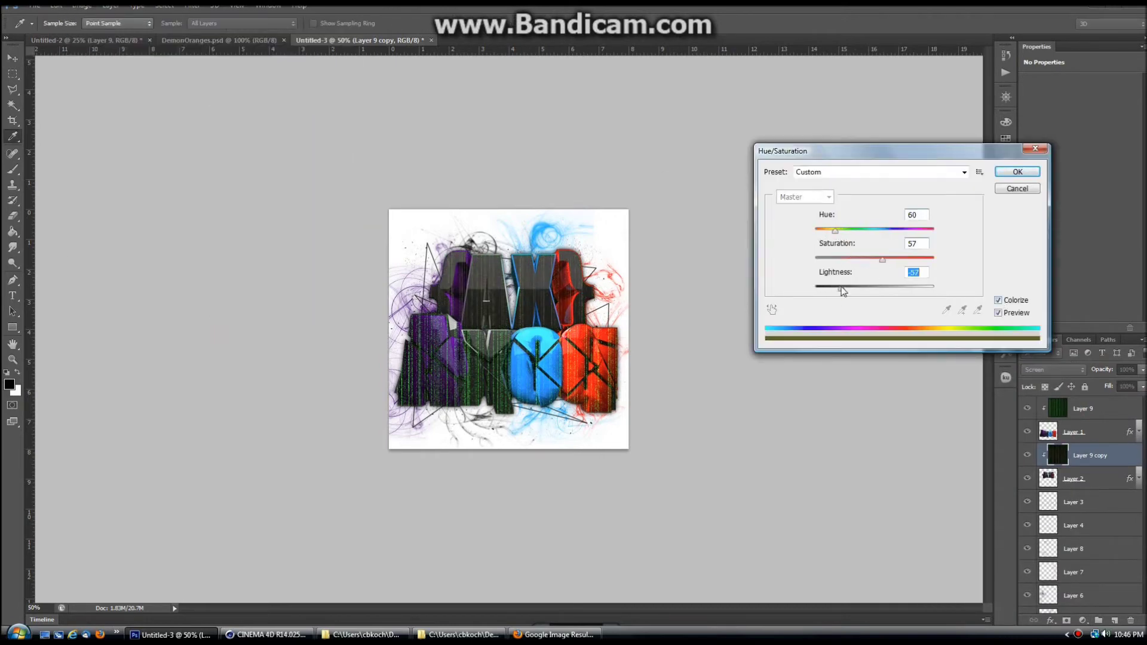
click(1016, 172)
Darken Layer 9's lightness to -89 and lower its opacity to 19%.
click(1083, 408)
click(82, 5)
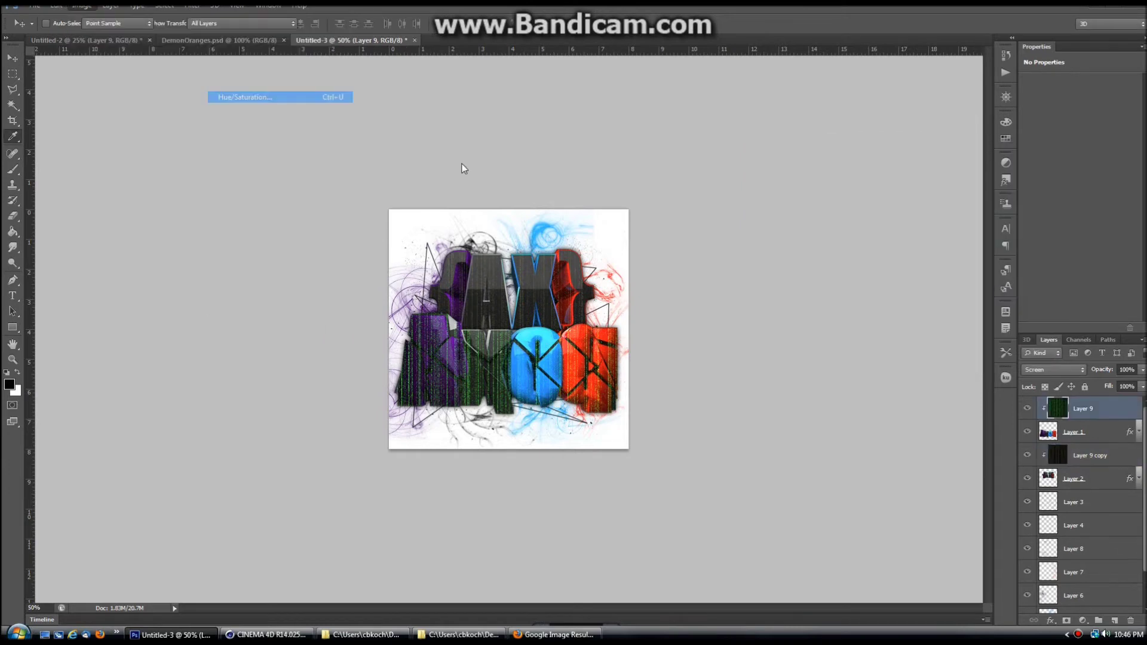
click(239, 98)
drag(875, 288, 822, 287)
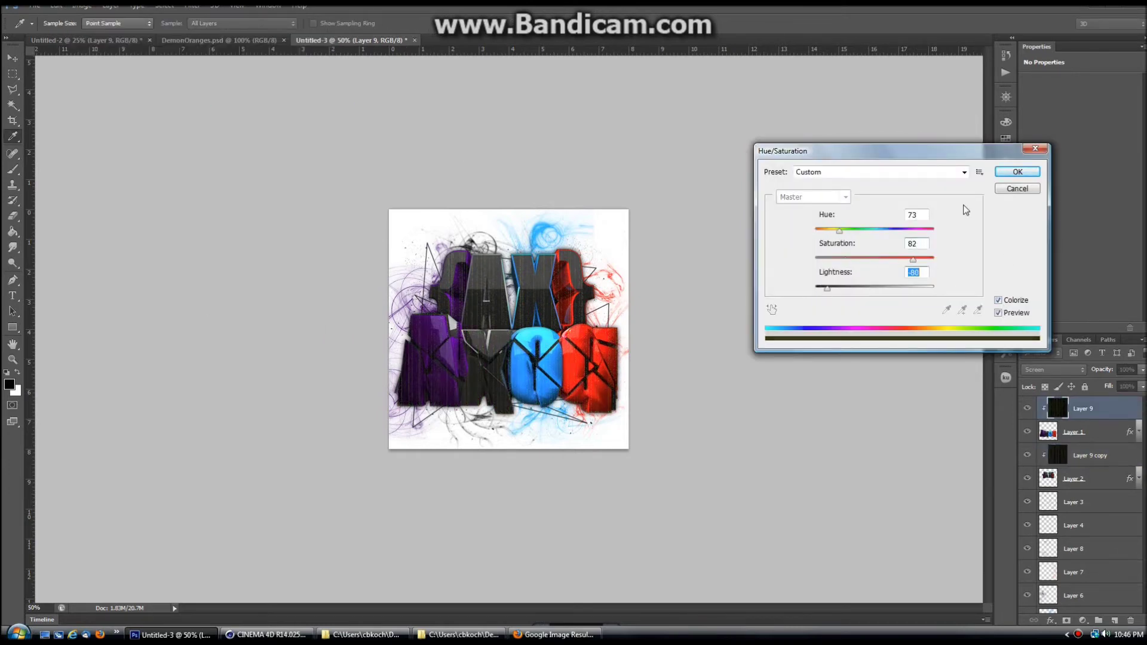
key(Return)
right_click(1080, 408)
key(Escape)
click(1142, 370)
drag(1103, 383, 1096, 387)
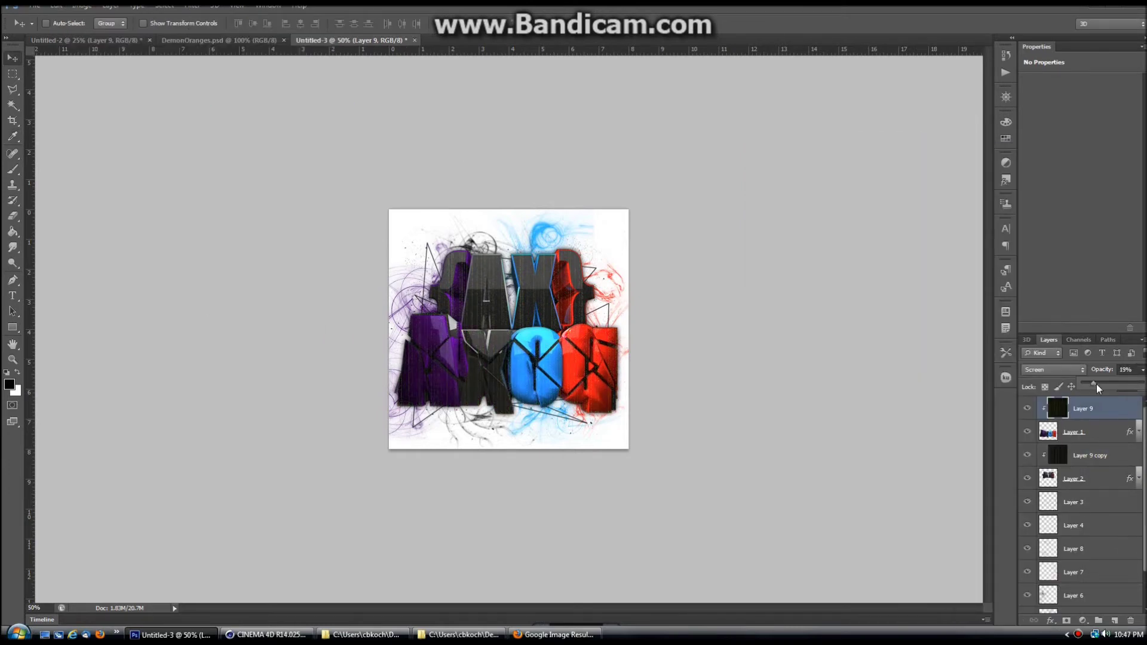
click(1091, 455)
click(160, 635)
Browse to 10K Graphics Pack > Abstract Futuristic Backgrounds and drag 8.jpg onto the logo canvas.
click(268, 635)
double_click(356, 391)
click(337, 180)
double_click(380, 289)
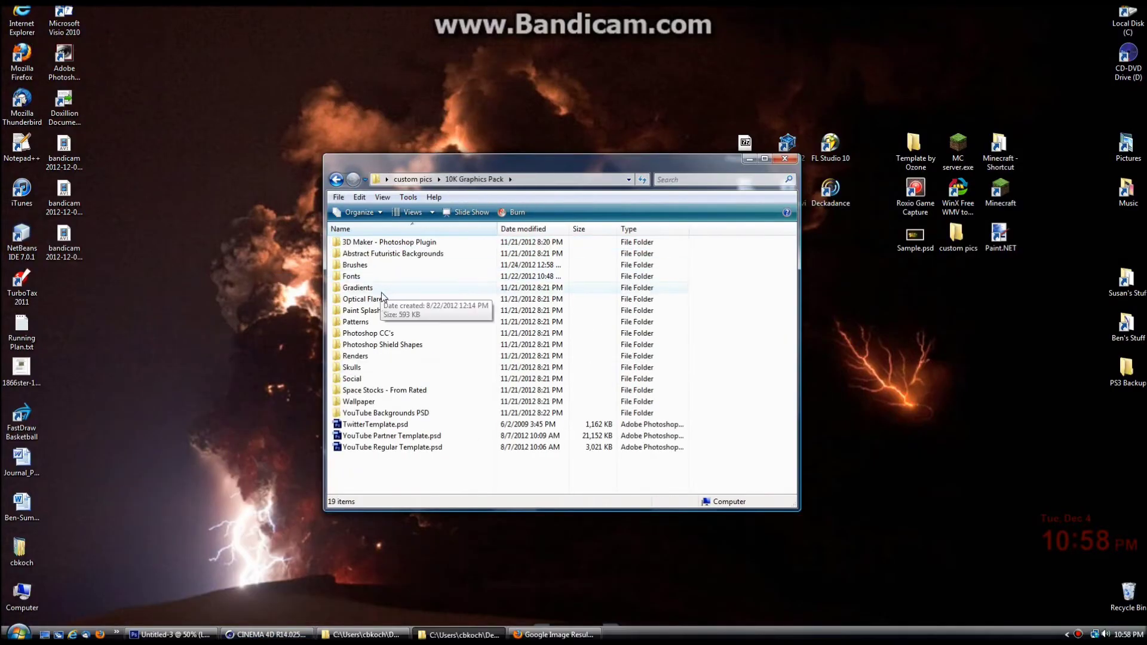
double_click(385, 403)
click(336, 179)
double_click(419, 257)
double_click(402, 308)
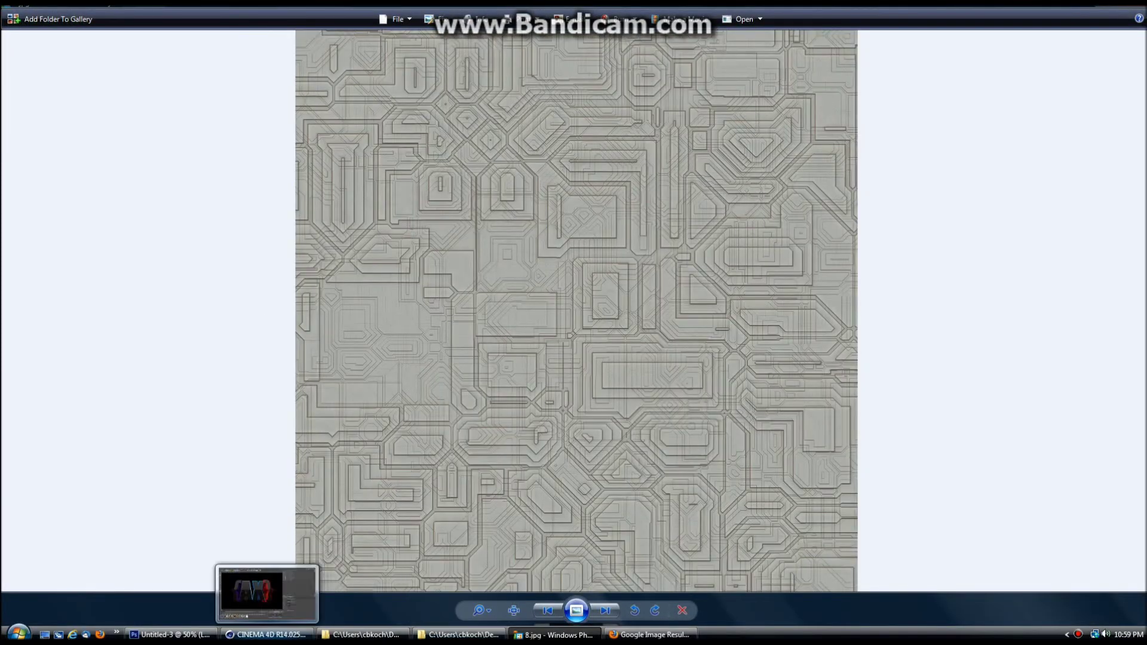
click(170, 634)
click(366, 634)
click(460, 635)
drag(350, 335, 289, 358)
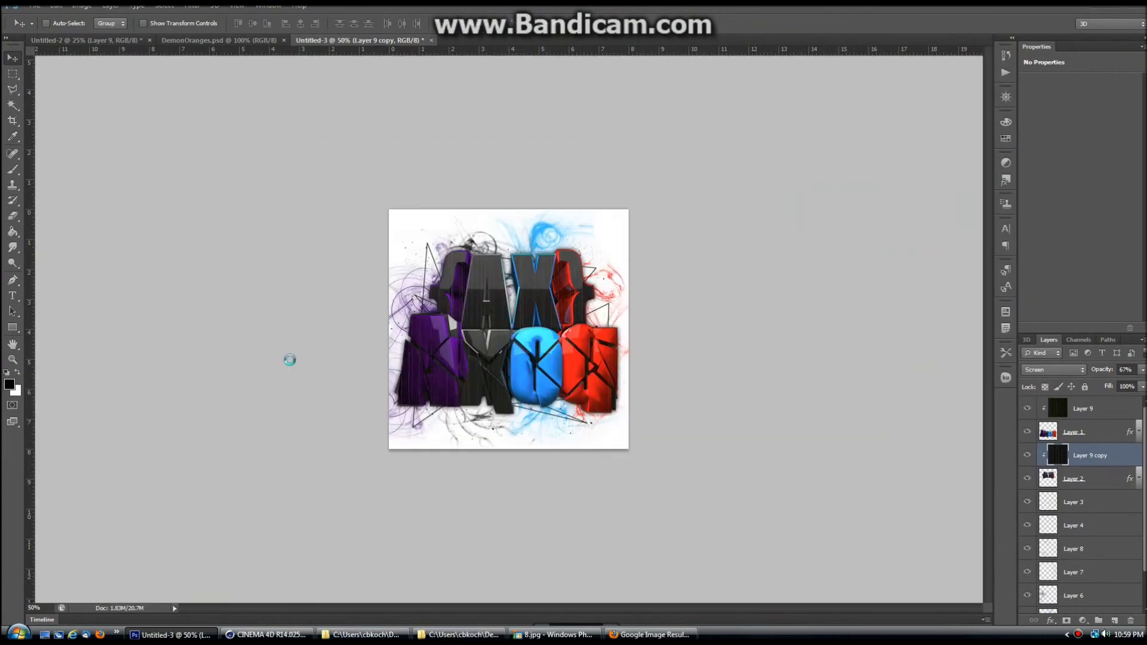
Clip circuit layer 8 to the letters, make Overlay copies, and move 8 copy 2 below Layer 2.
key(Return)
right_click(1070, 455)
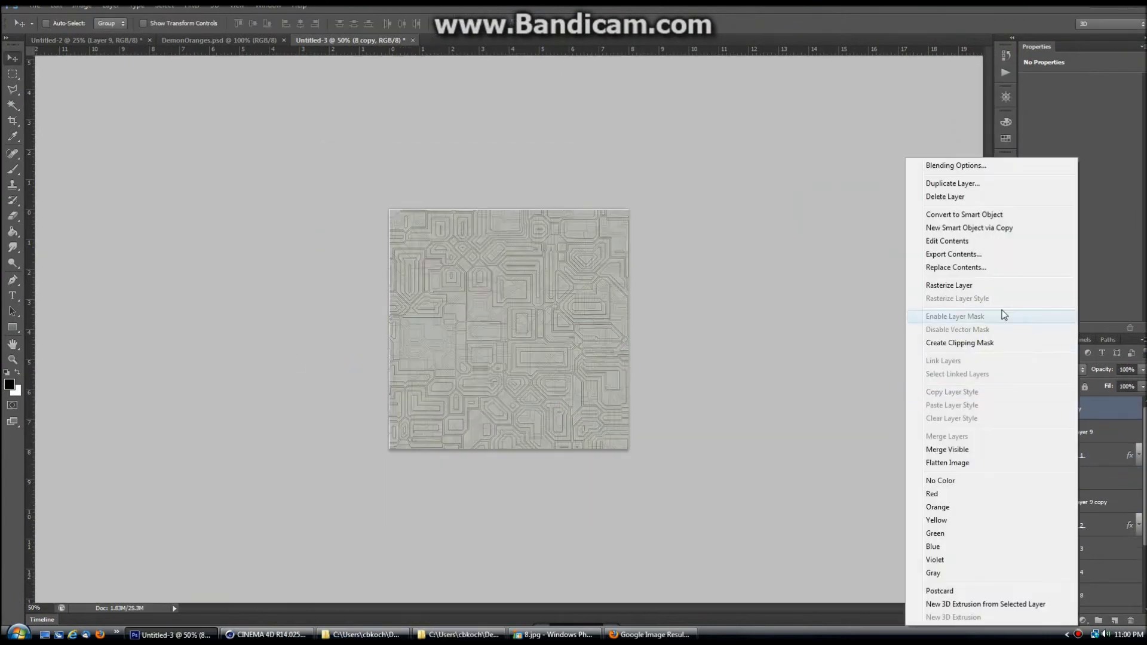
click(930, 315)
key(ctrl+j)
click(1057, 368)
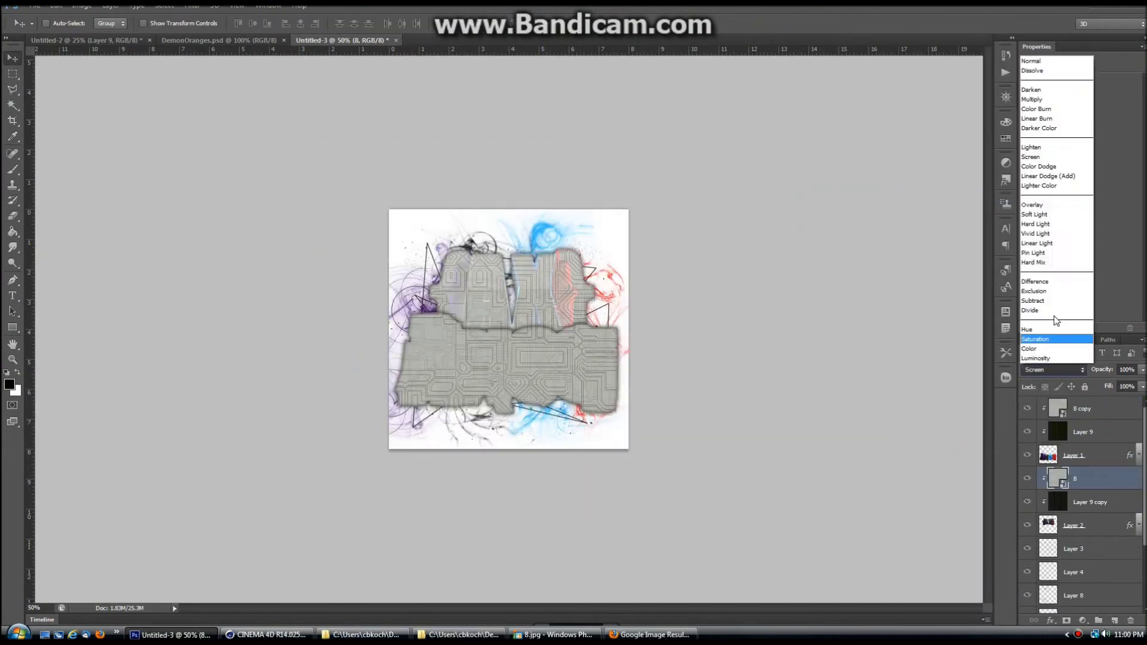
click(1046, 212)
key(alt+bracketright)
key(shift+alt+o)
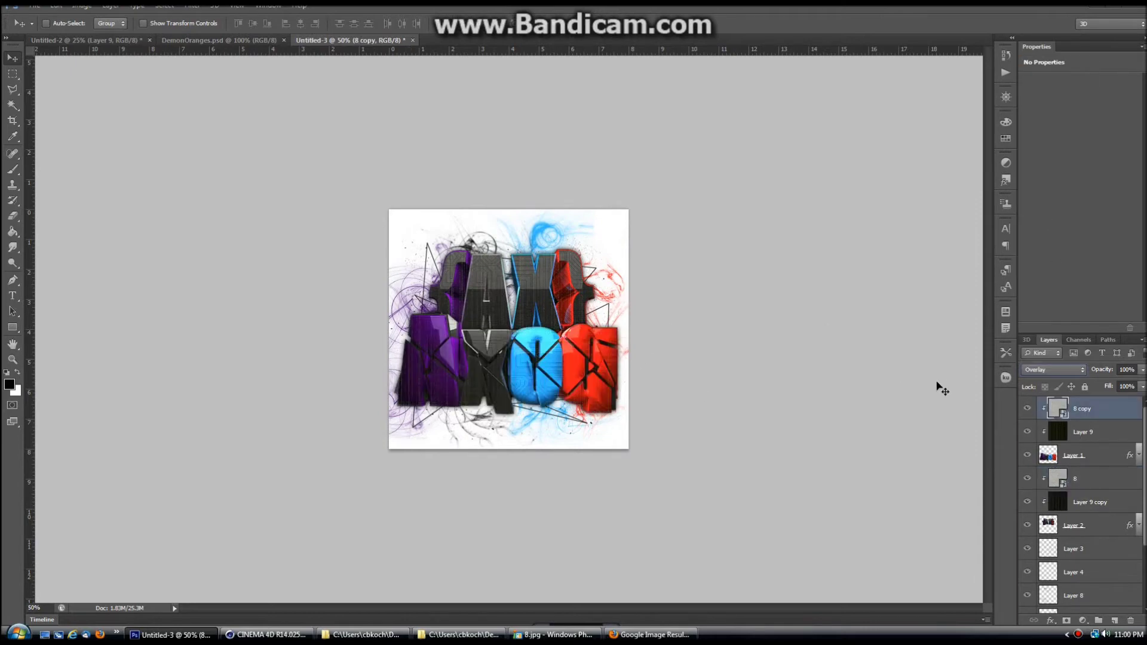
key(ctrl+j)
drag(1088, 414, 1075, 560)
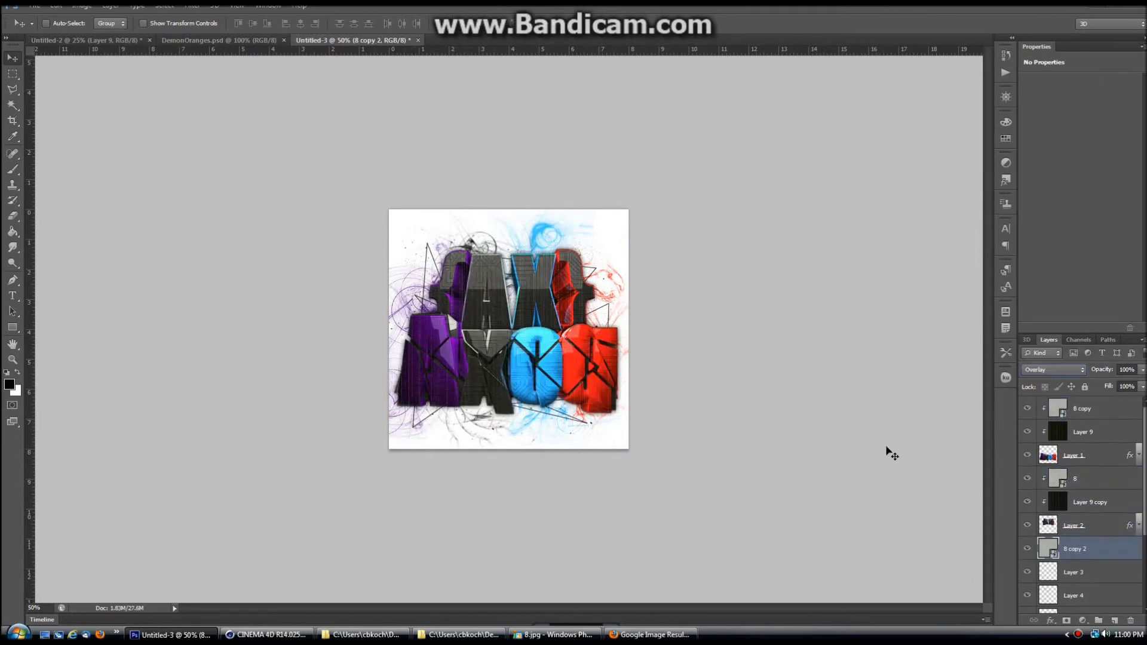
On a new layer, brush a soft 370 px light-grey haze around the bottom, right and top.
click(12, 169)
click(62, 24)
key(ctrl+shift+alt+n)
click(61, 24)
scroll(64, 141, up, 5)
click(23, 118)
click(9, 382)
click(953, 205)
text(370)
key(Return)
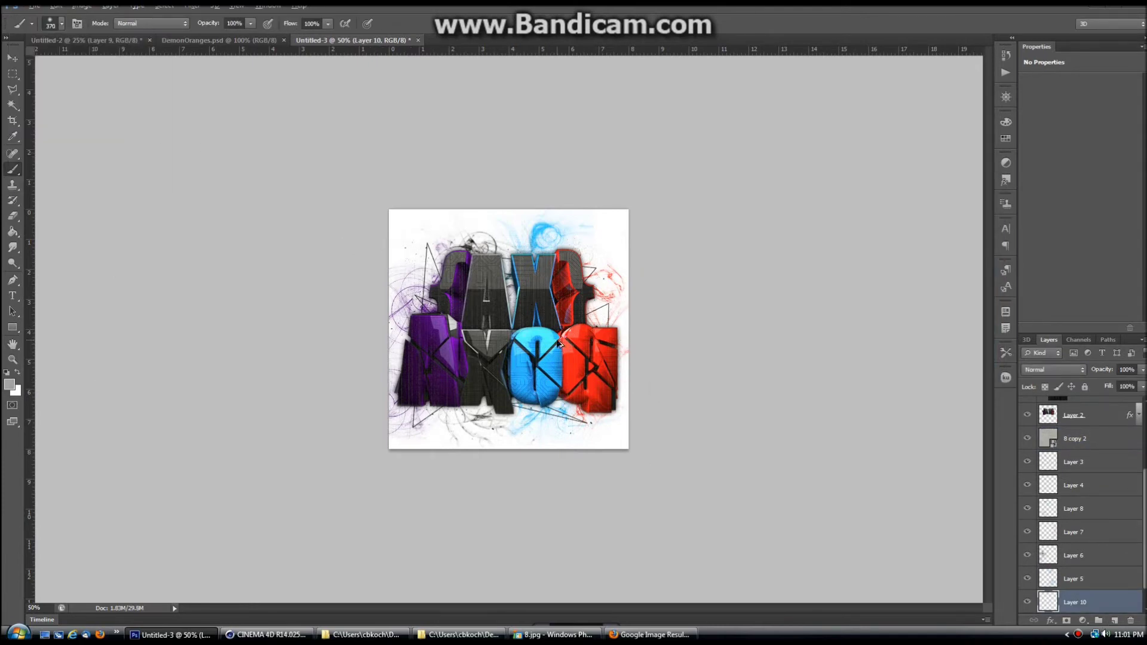
click(9, 383)
click(950, 222)
mouse_move(514, 421)
mouse_down()
mouse_move(598, 364)
mouse_move(565, 269)
mouse_up()
scroll(1075, 508, up, 5)
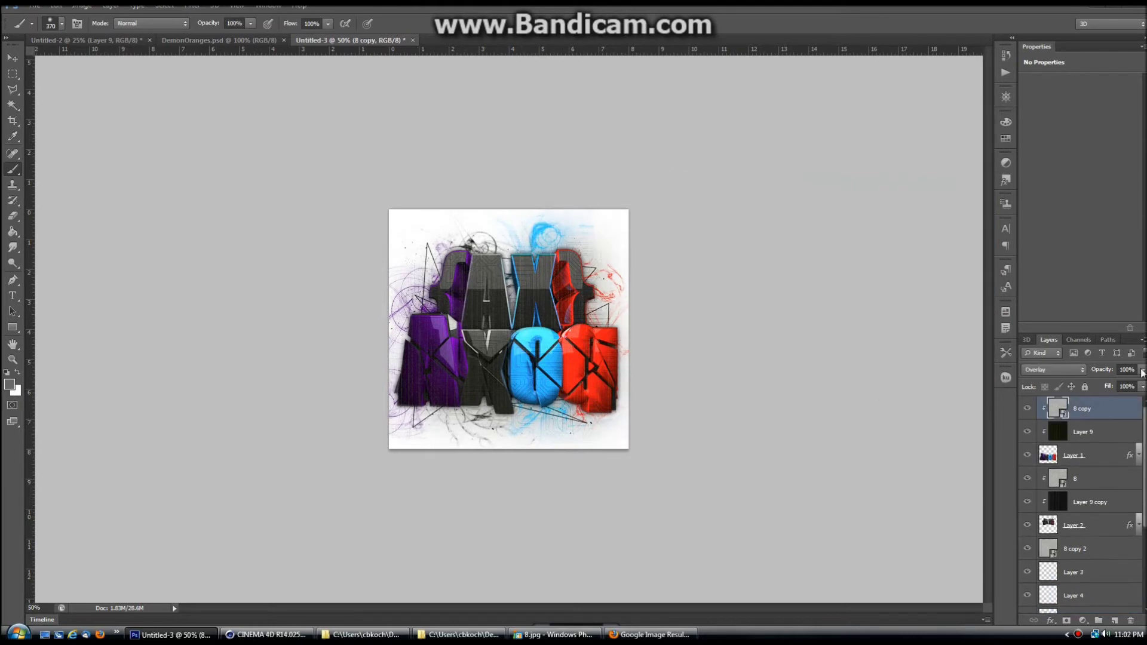
Set Layer 9 copy's opacity to 67%.
click(1075, 478)
click(1078, 411)
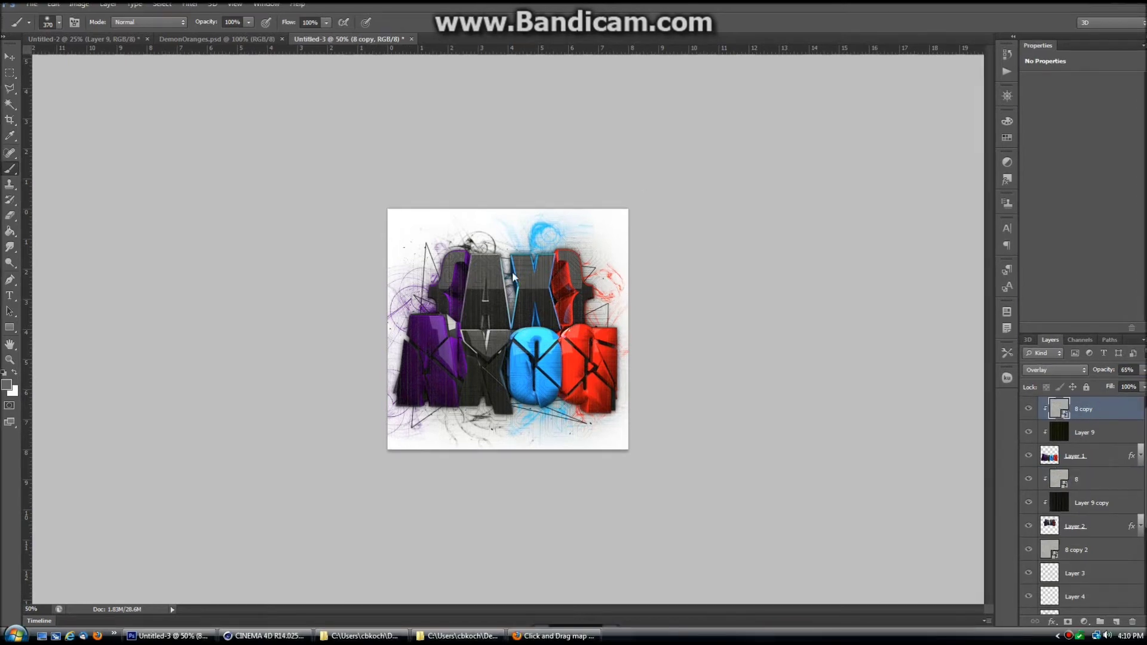
click(1085, 432)
click(1142, 370)
click(1092, 505)
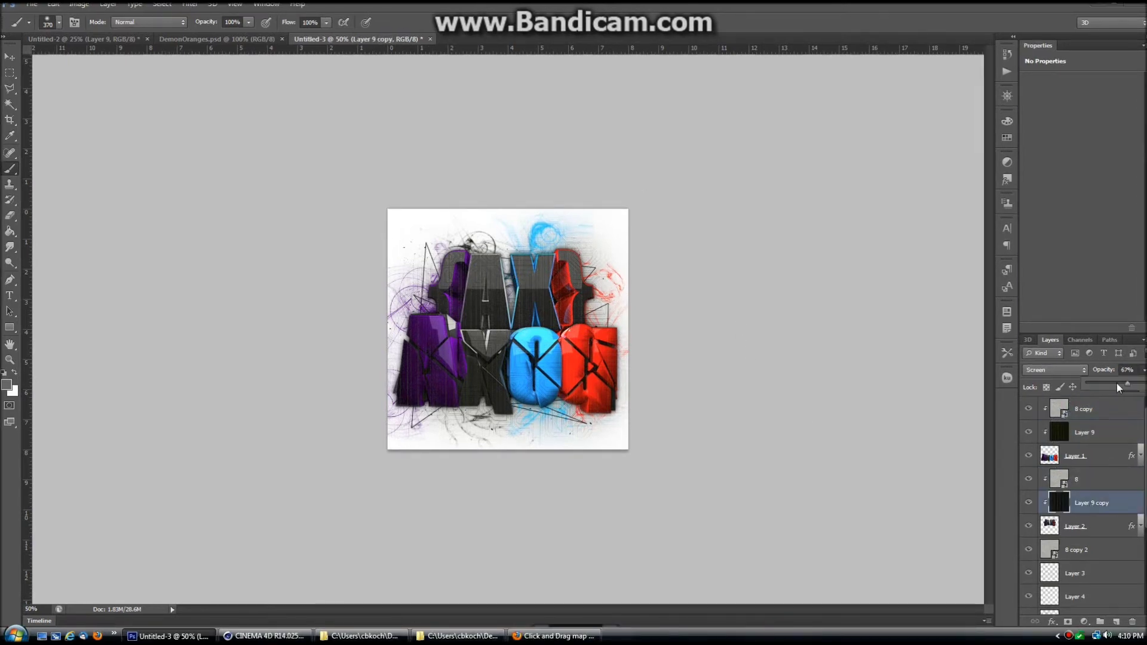
Free Transform 8 copy 2 so the circuit texture extends beyond the canvas.
click(1075, 550)
key(ctrl+t)
drag(628, 209, 671, 171)
drag(636, 263, 621, 279)
key(Return)
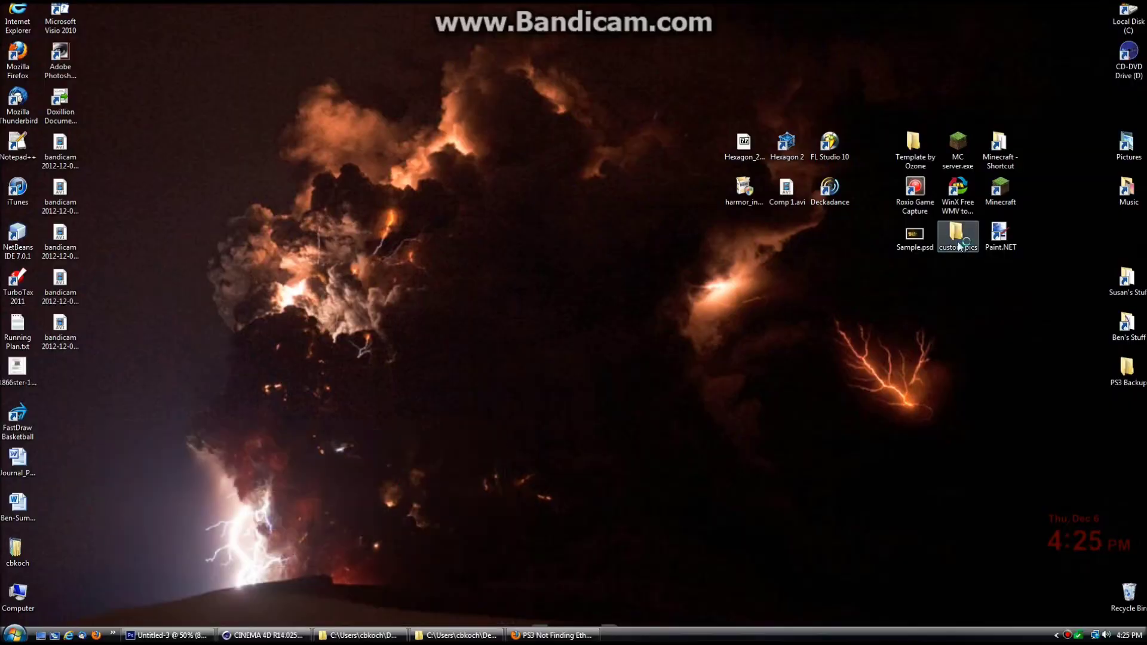
double_click(959, 247)
Place the blue flare 1.png over the letters in Color Dodge blending.
double_click(423, 298)
double_click(407, 324)
double_click(404, 274)
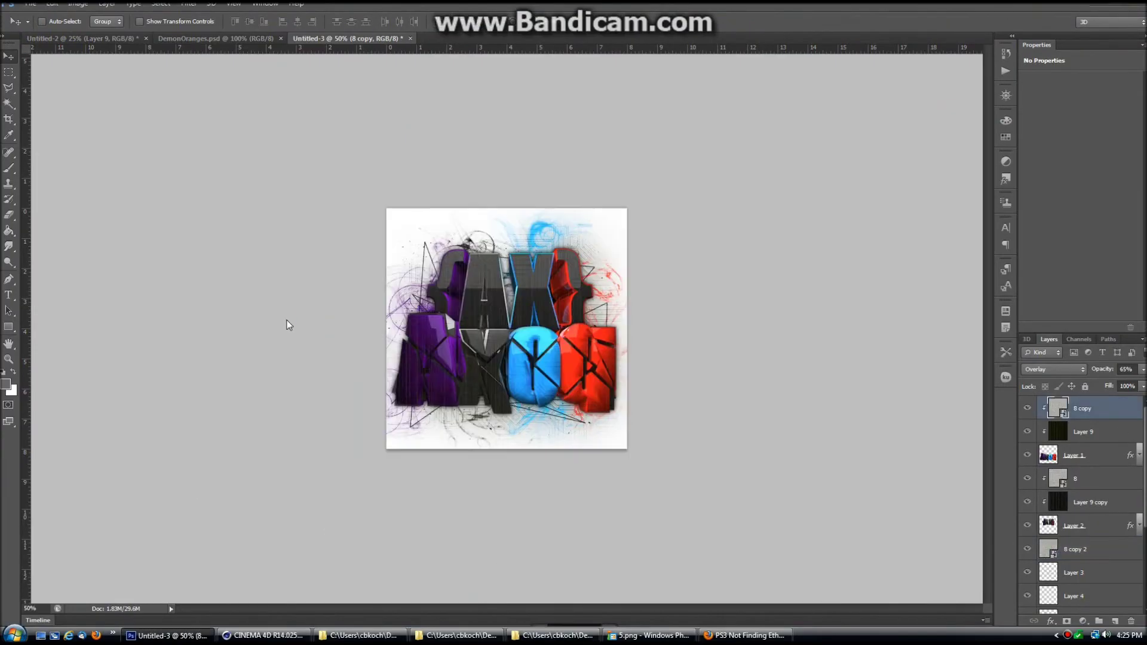
key(shift+alt+s)
key(Return)
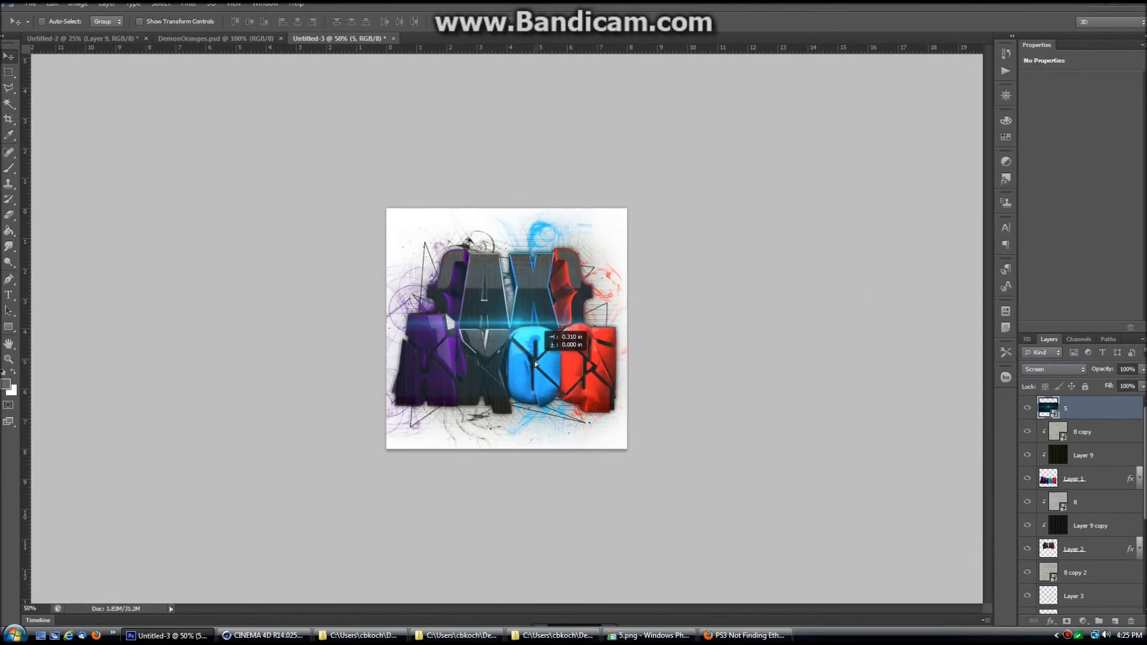
click(1053, 369)
click(1052, 151)
drag(553, 385, 554, 382)
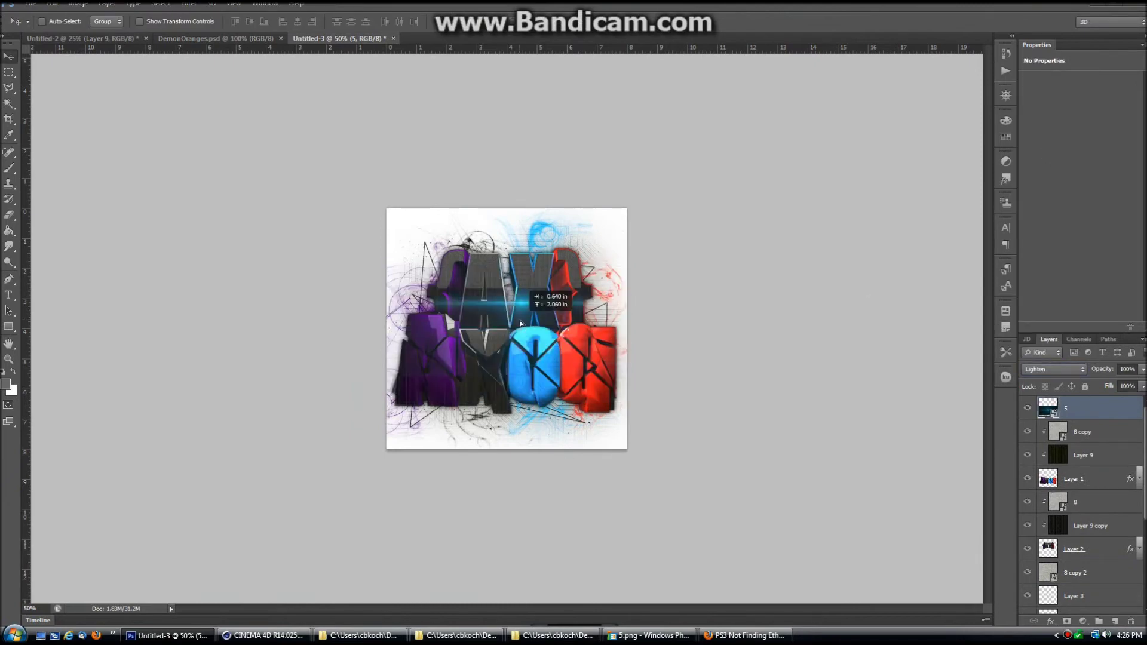
key(shift+plus)
key(shift+plus)
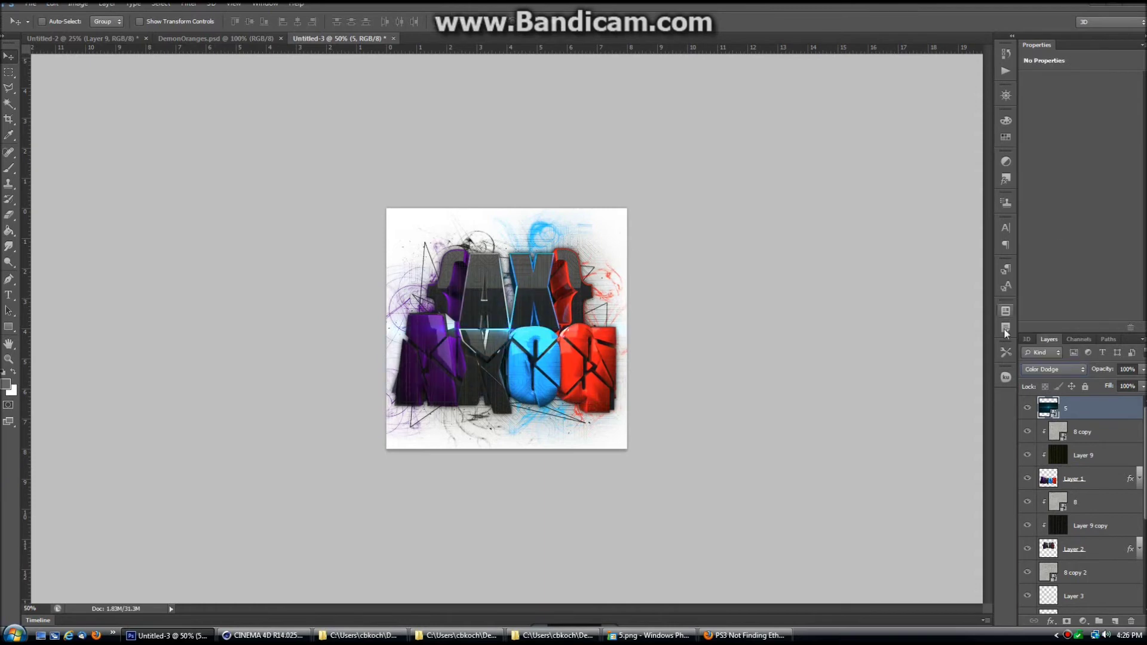
drag(471, 342, 490, 341)
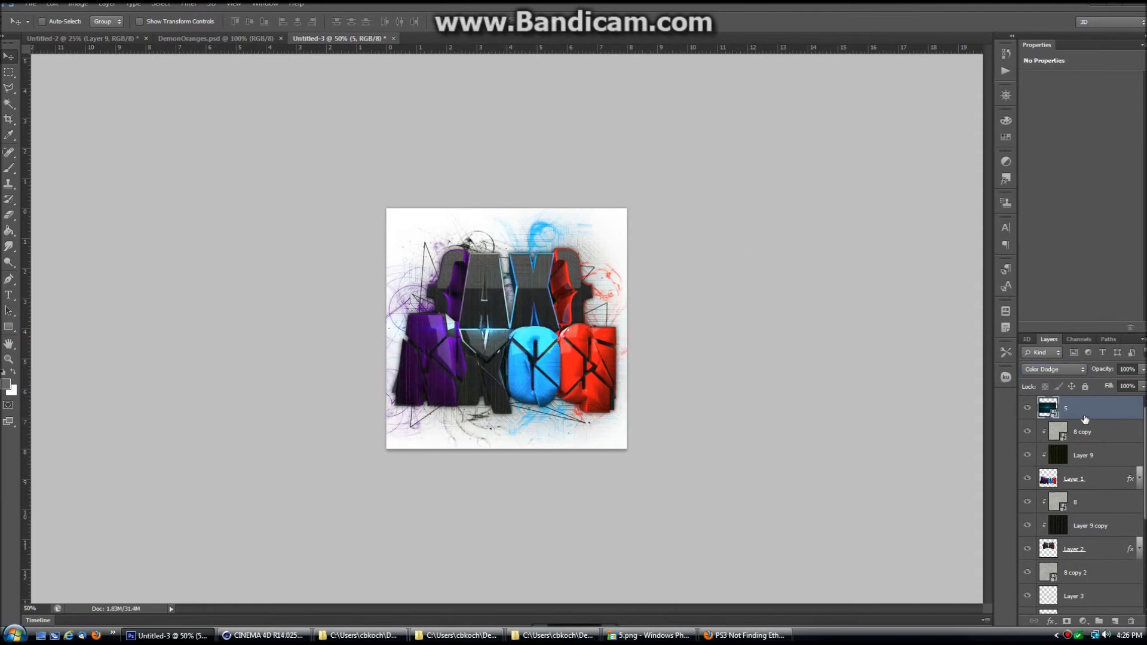
Duplicate the flare twice and move one copy over the purple letters at upper left.
key(ctrl+j)
key(ctrl+j)
drag(527, 262, 560, 414)
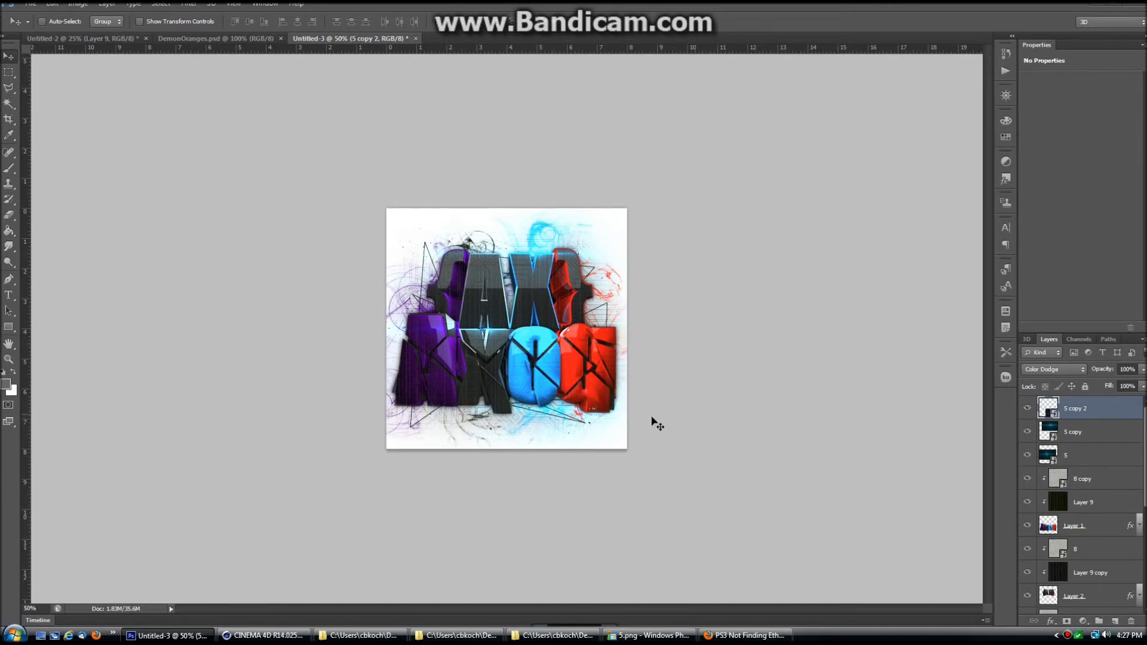
drag(606, 420, 415, 326)
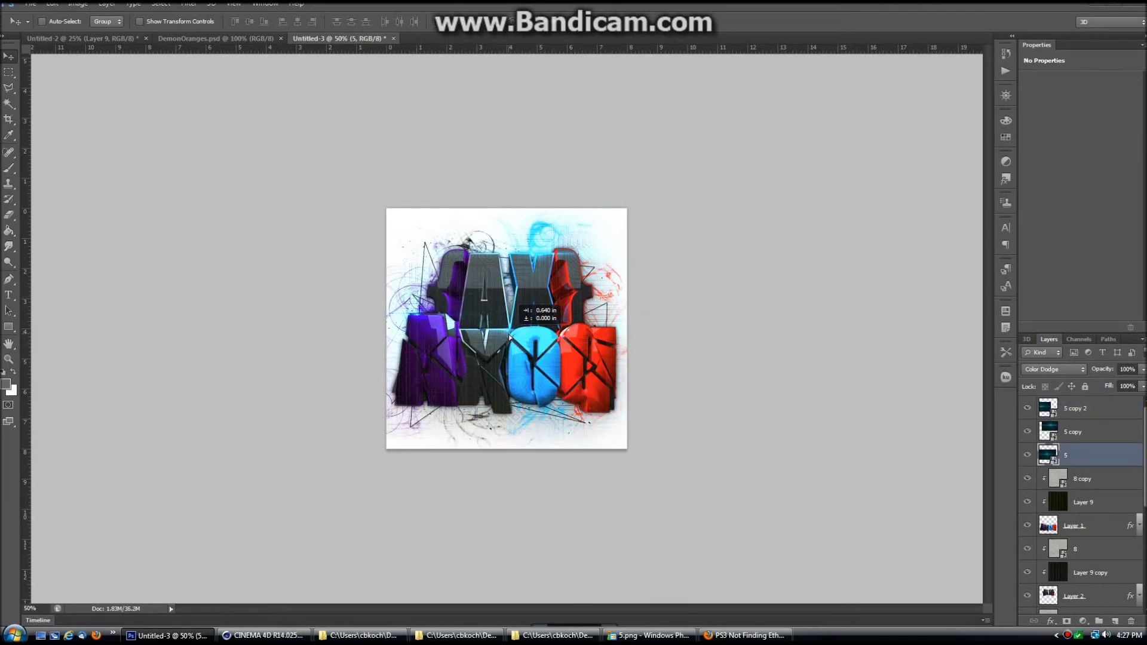
scroll(1078, 505, down, 2)
shift+click(1078, 505)
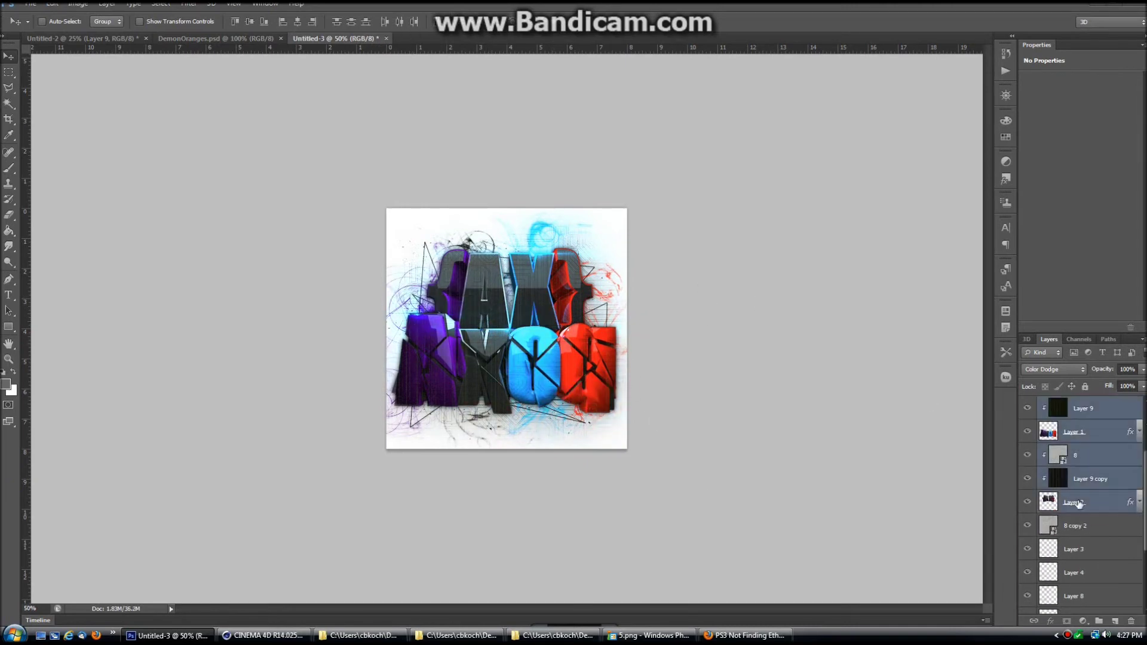
Select the logo layers down to Layer 10, scale them to about 109%, and nudge them into place.
scroll(1097, 501, down, 3)
shift+click(1040, 579)
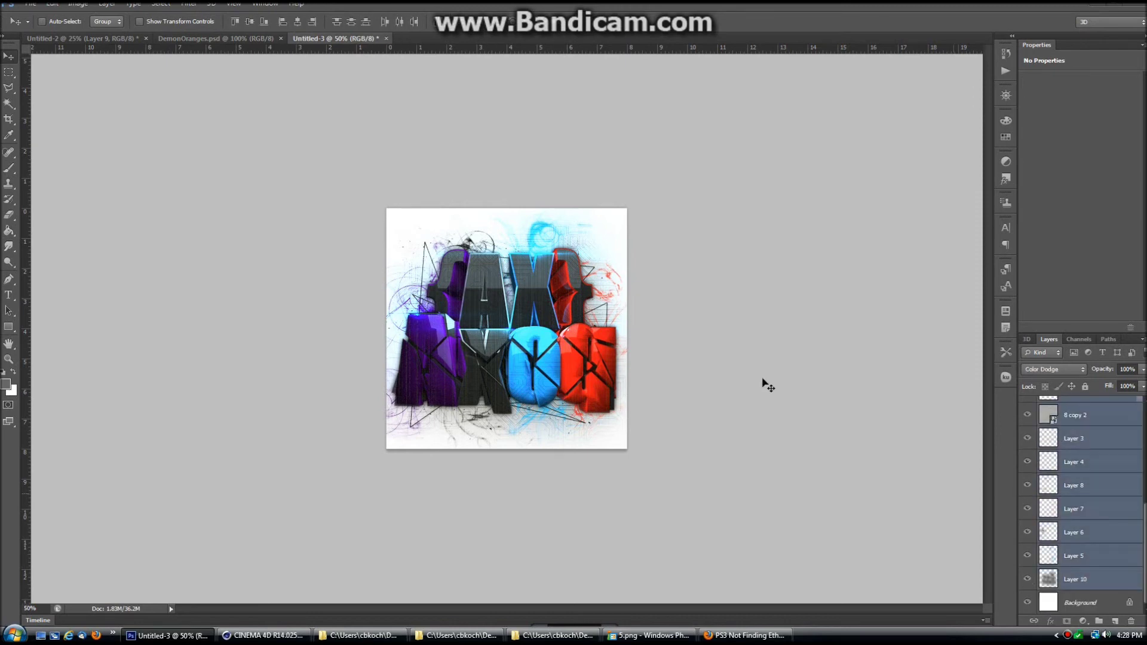
key(ctrl+t)
drag(776, 173, 770, 173)
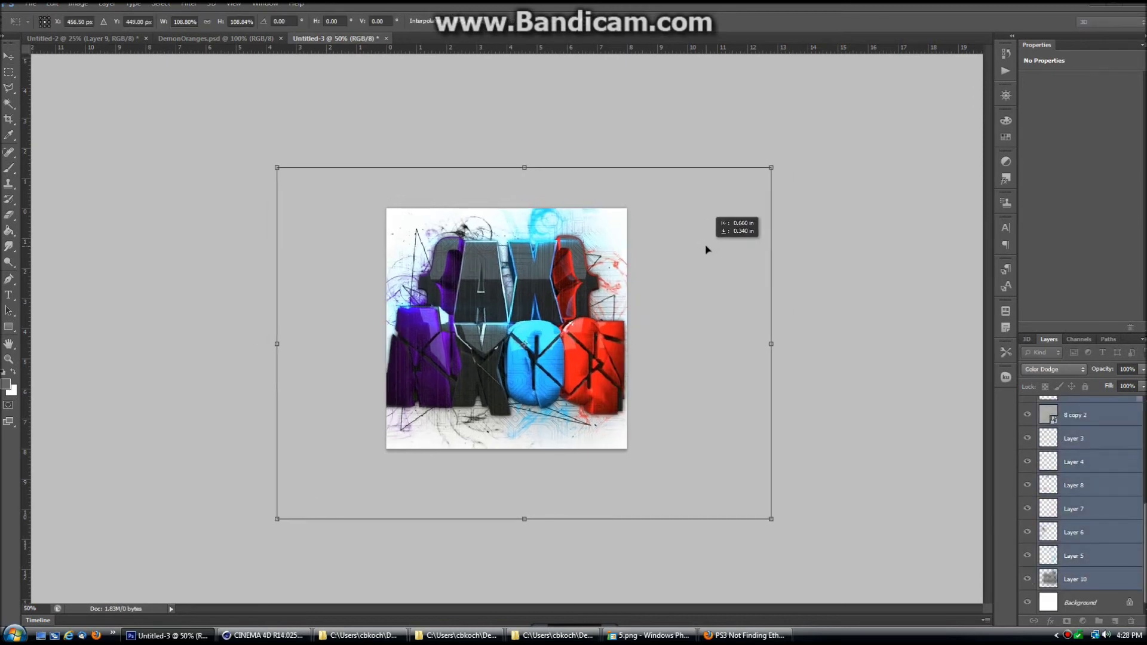
key(Return)
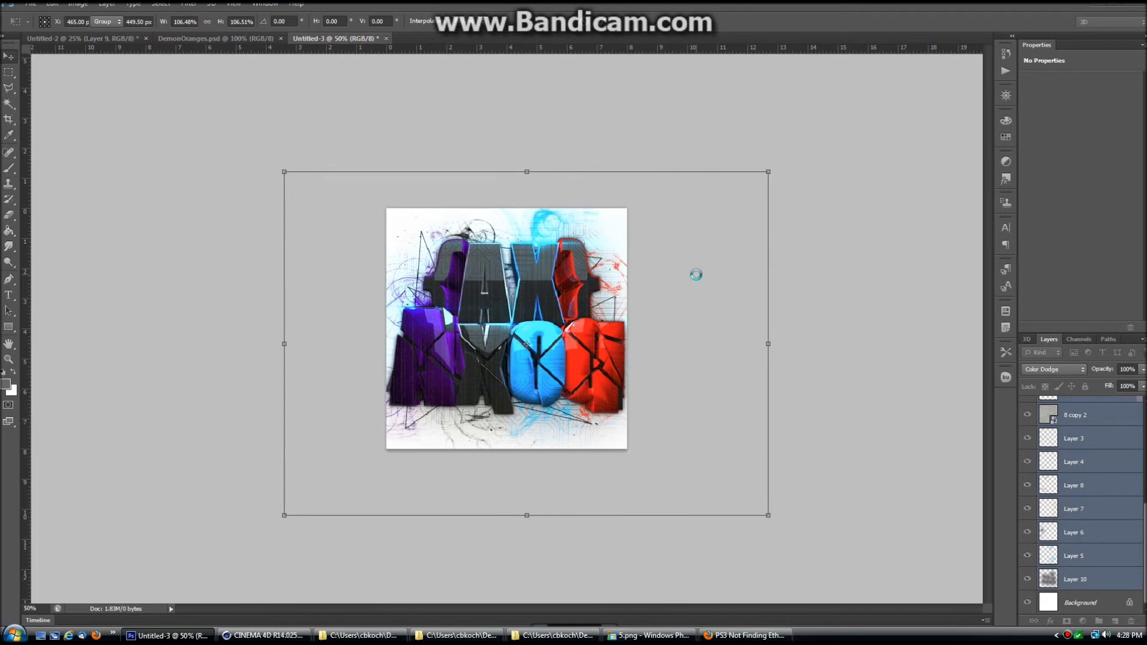
drag(517, 286, 520, 291)
Raise the 8 copy 2 texture opacity to about 50% and the 5 copy flare to about 73%.
click(1076, 415)
scroll(1082, 490, up, 3)
click(1143, 369)
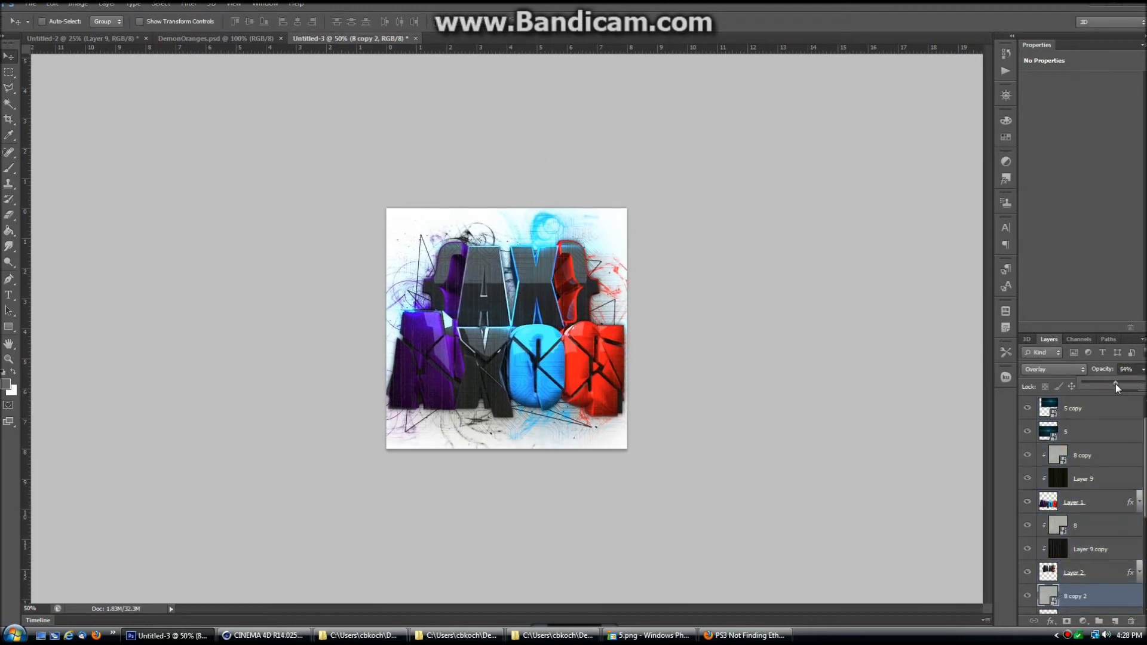
drag(1094, 387, 1112, 383)
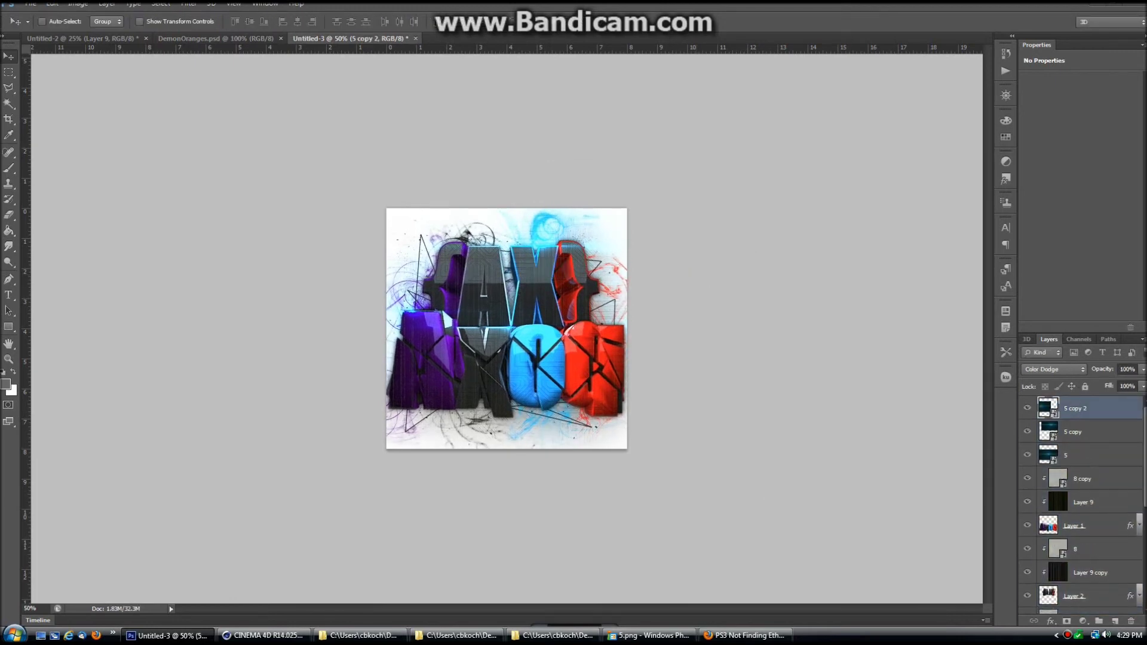
drag(1111, 383, 1128, 385)
click(1093, 455)
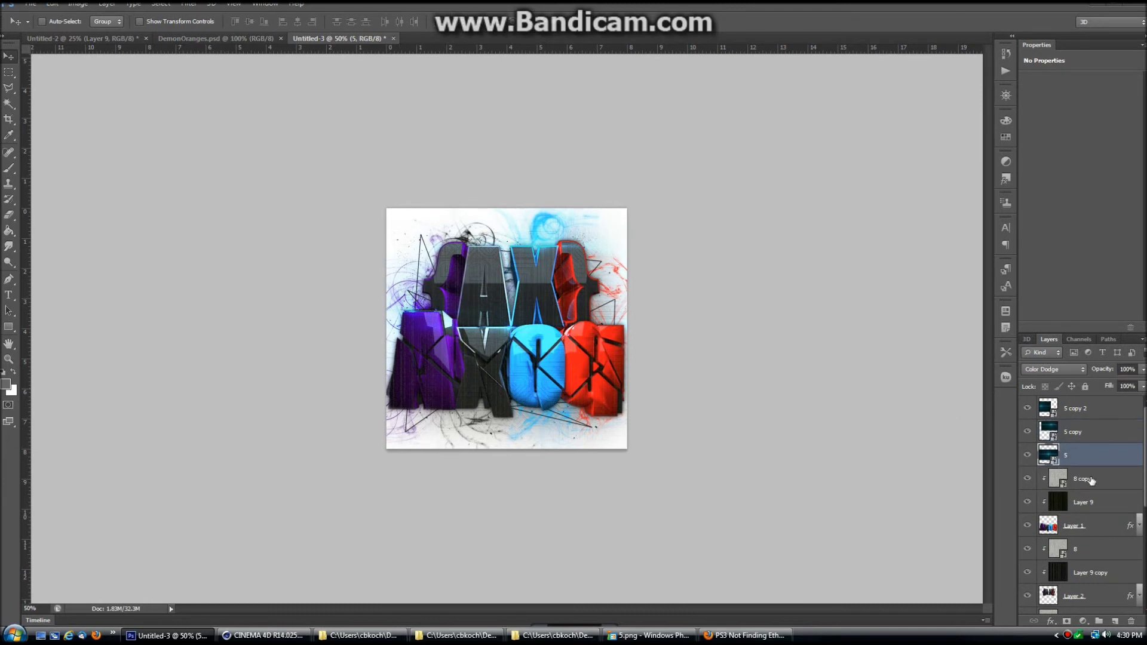
click(1083, 479)
Adjust layer 8's opacity, lower Layer 9 to about 31%, and add a new empty layer low in the stack.
click(1083, 549)
click(1142, 370)
click(1074, 576)
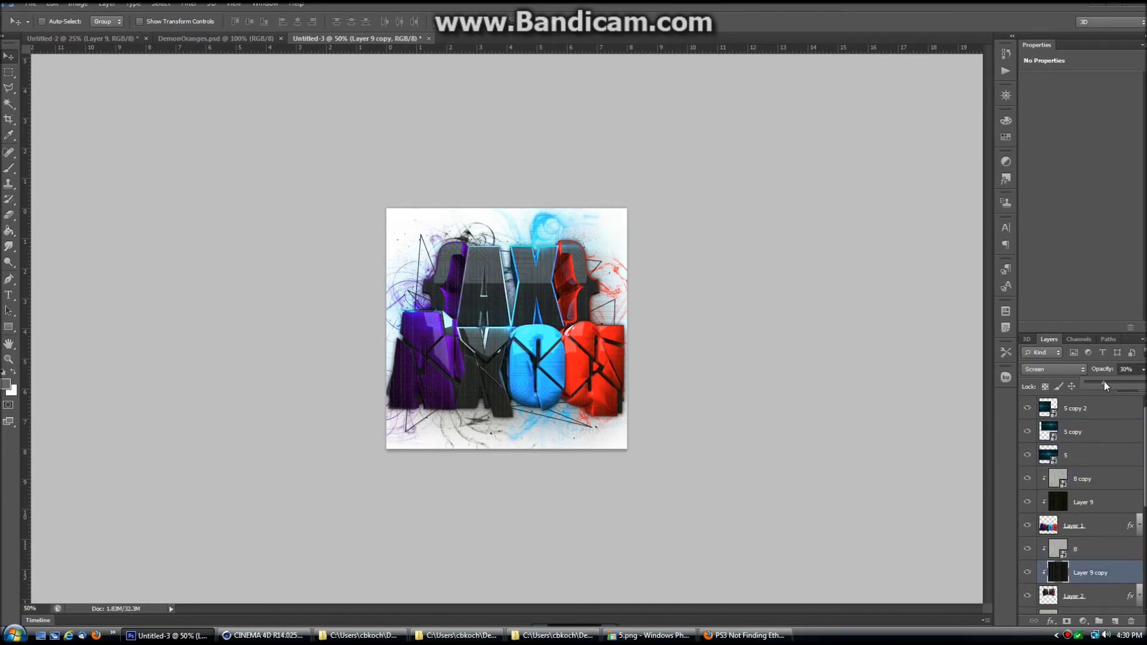
click(1084, 502)
click(1142, 369)
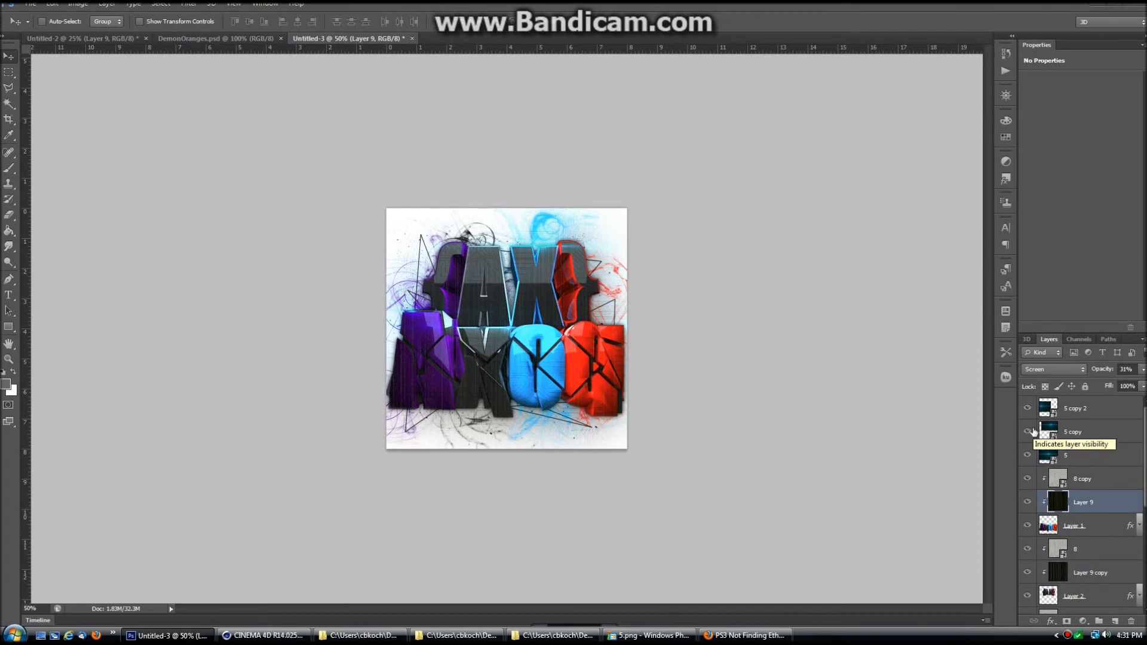
scroll(1081, 508, down, 5)
click(1081, 533)
click(1086, 450)
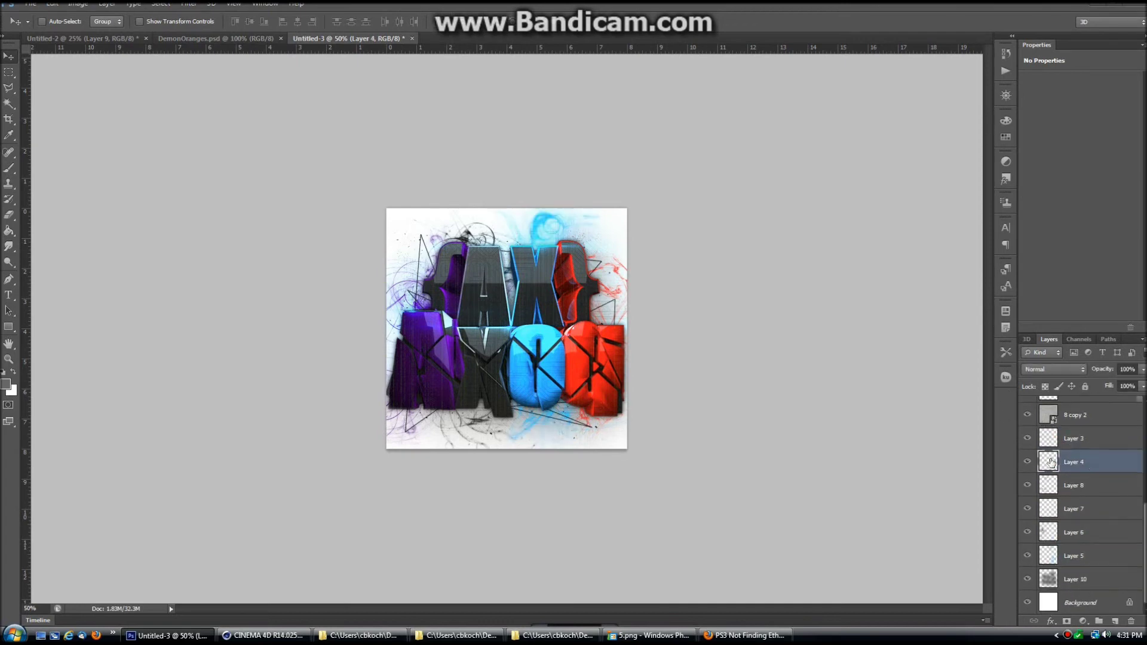
On a new layer, paint a red stroke with a lightning brush preset.
key(ctrl+shift+alt+n)
key(b)
click(6, 384)
key(Return)
click(58, 21)
scroll(92, 170, down, 2)
scroll(92, 170, down, 2)
scroll(91, 169, down, 2)
scroll(92, 170, up, 2)
scroll(91, 170, up, 2)
click(41, 151)
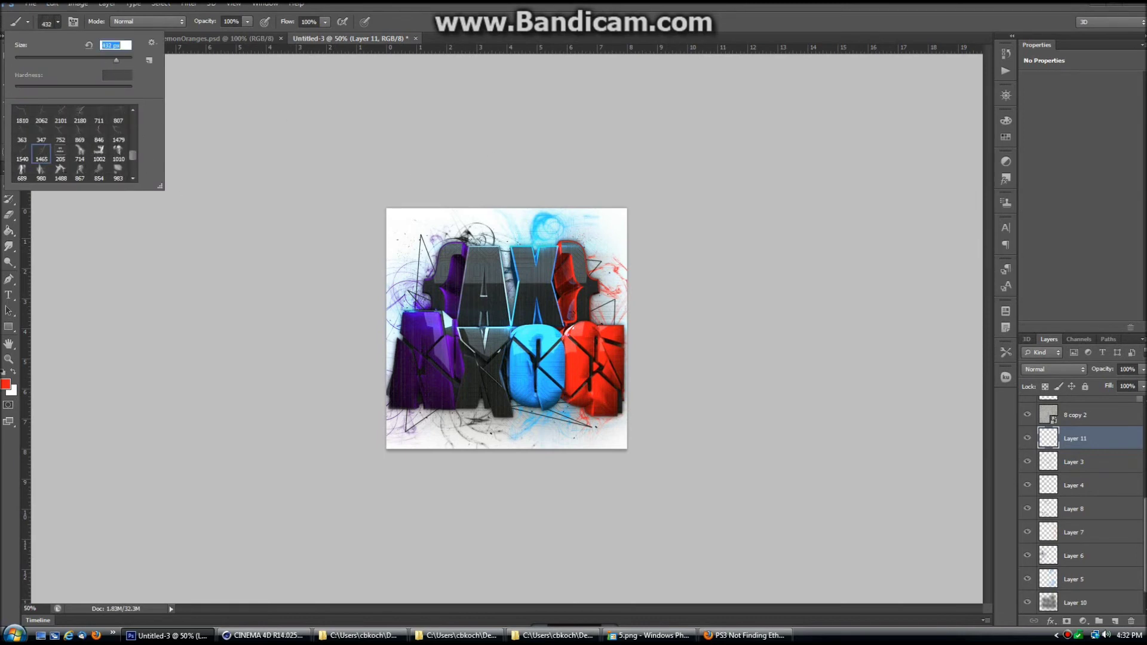
key(Return)
Rotate the red lightning up the right side and position it above the red letters.
key(ctrl+t)
mouse_move(603, 466)
mouse_down()
mouse_move(574, 474)
mouse_move(656, 269)
mouse_move(651, 281)
mouse_up()
click(53, 3)
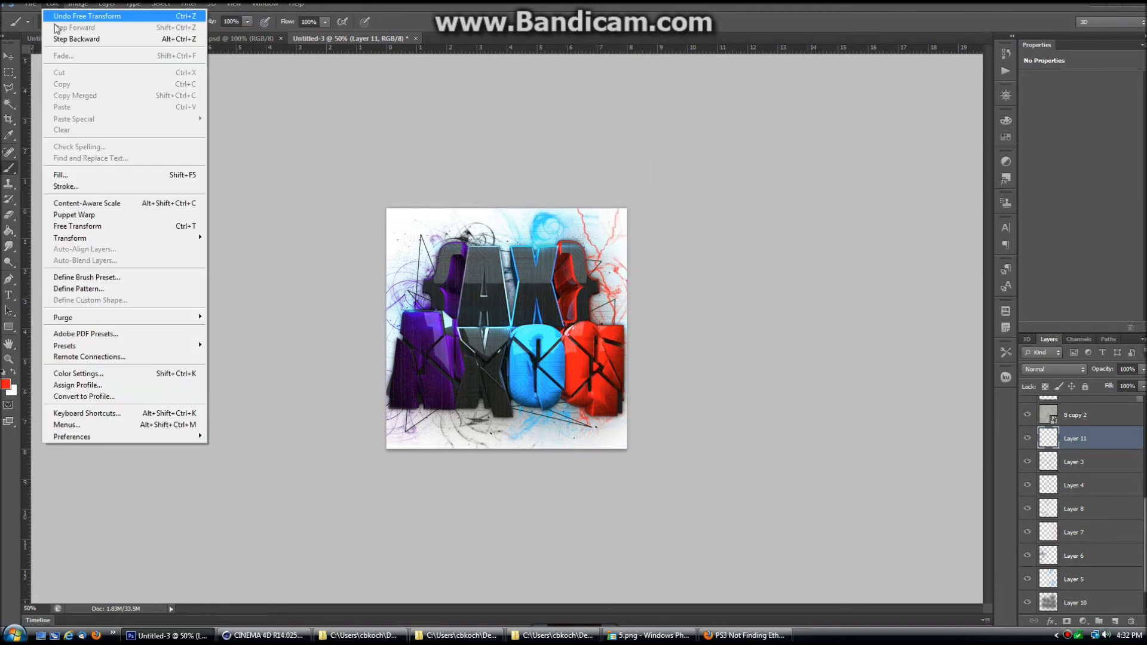
click(251, 367)
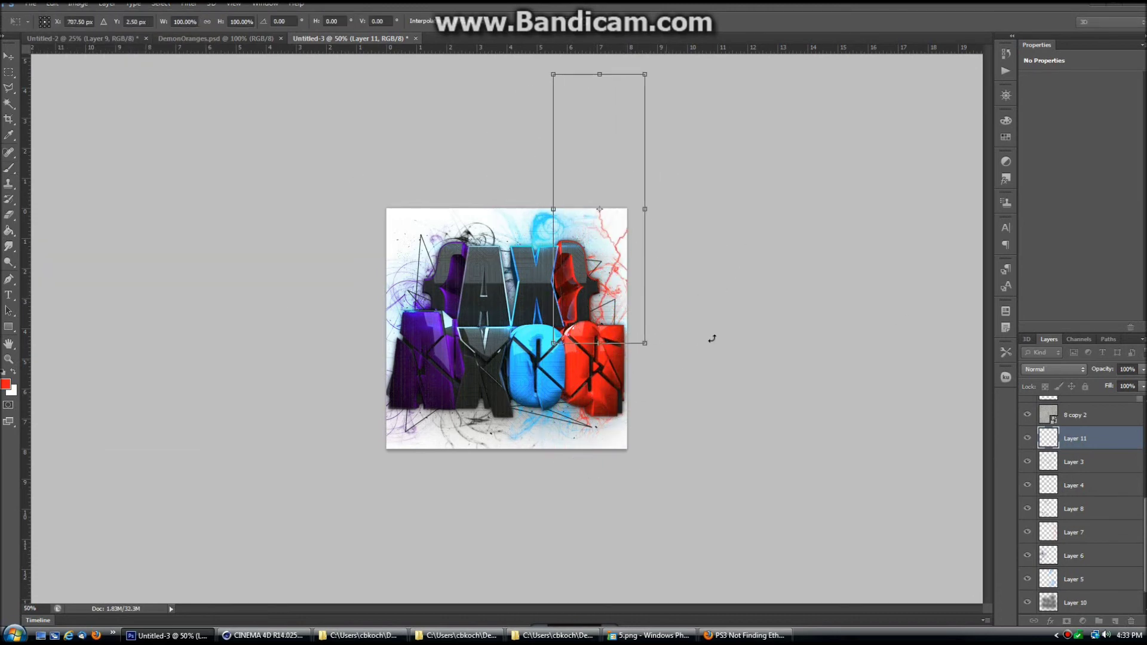
drag(711, 335, 732, 294)
drag(645, 283, 625, 291)
key(Return)
key(b)
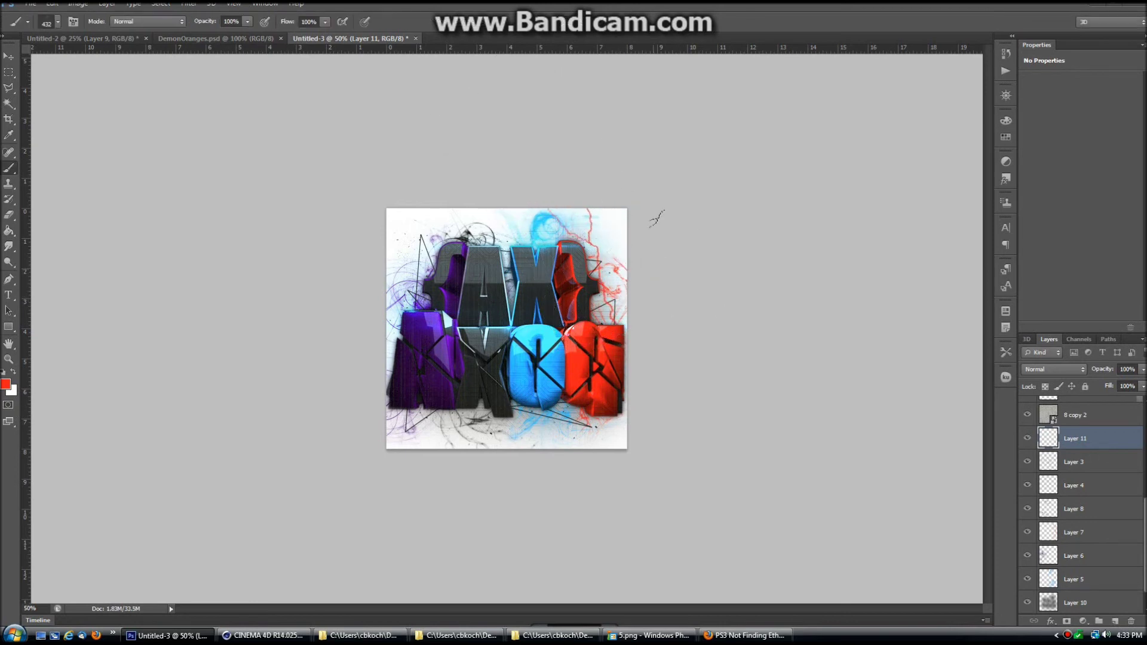
Give Layer 11 a deep red Color Overlay layer style.
double_click(1099, 438)
click(747, 330)
click(932, 239)
click(834, 362)
click(818, 248)
click(923, 203)
click(1051, 222)
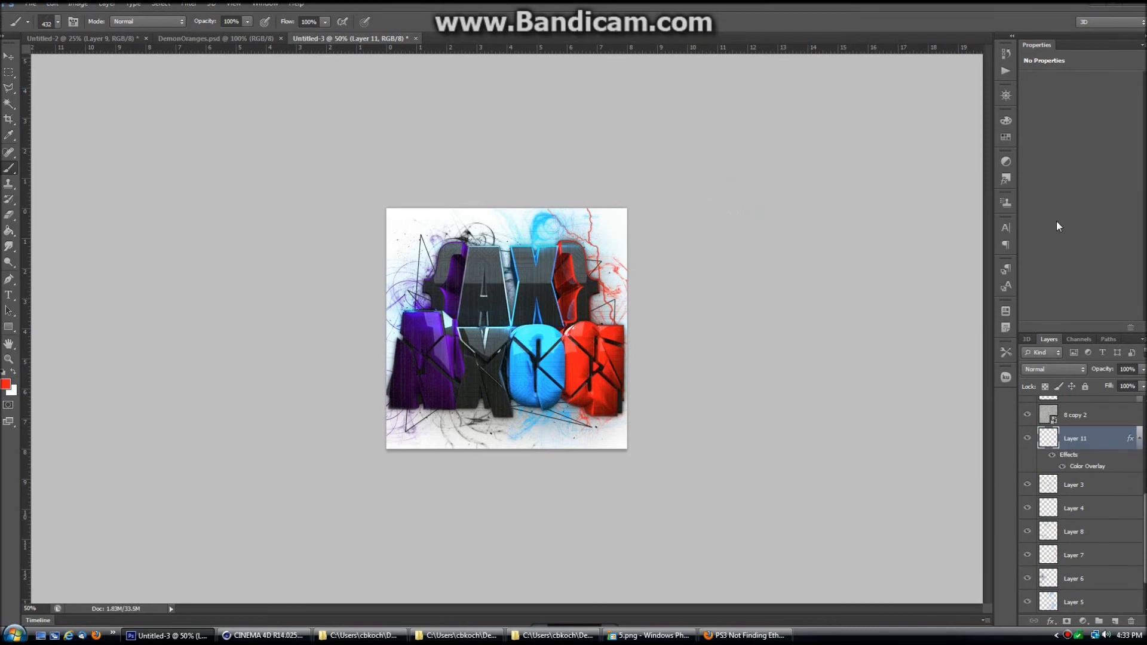
click(1139, 438)
Paint purple lightning with brush 2062 on a new layer and enlarge it to about double size.
click(5, 384)
click(776, 284)
click(833, 251)
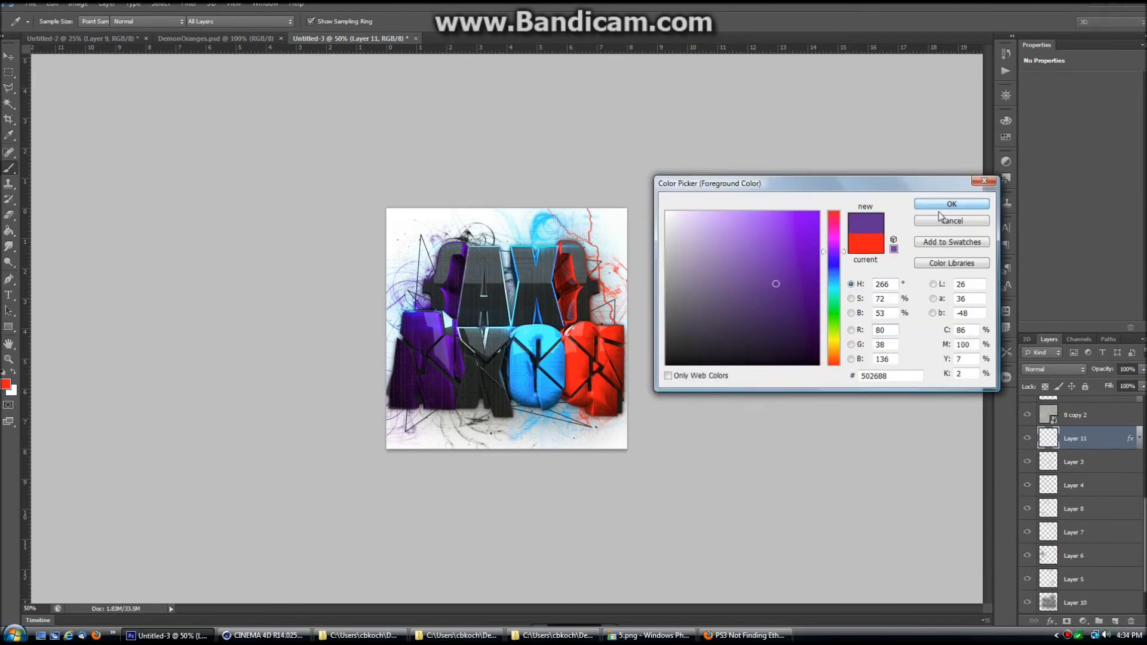
click(940, 204)
key(b)
click(1115, 621)
click(49, 22)
click(42, 126)
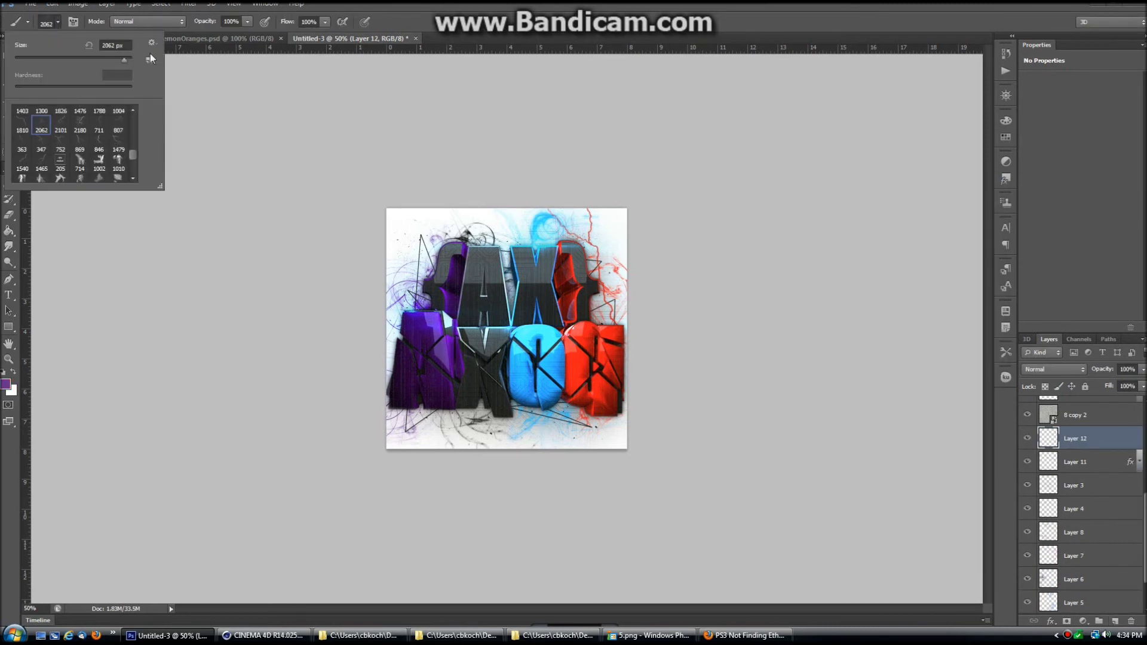
key(Return)
key(ctrl+t)
drag(455, 283, 520, 292)
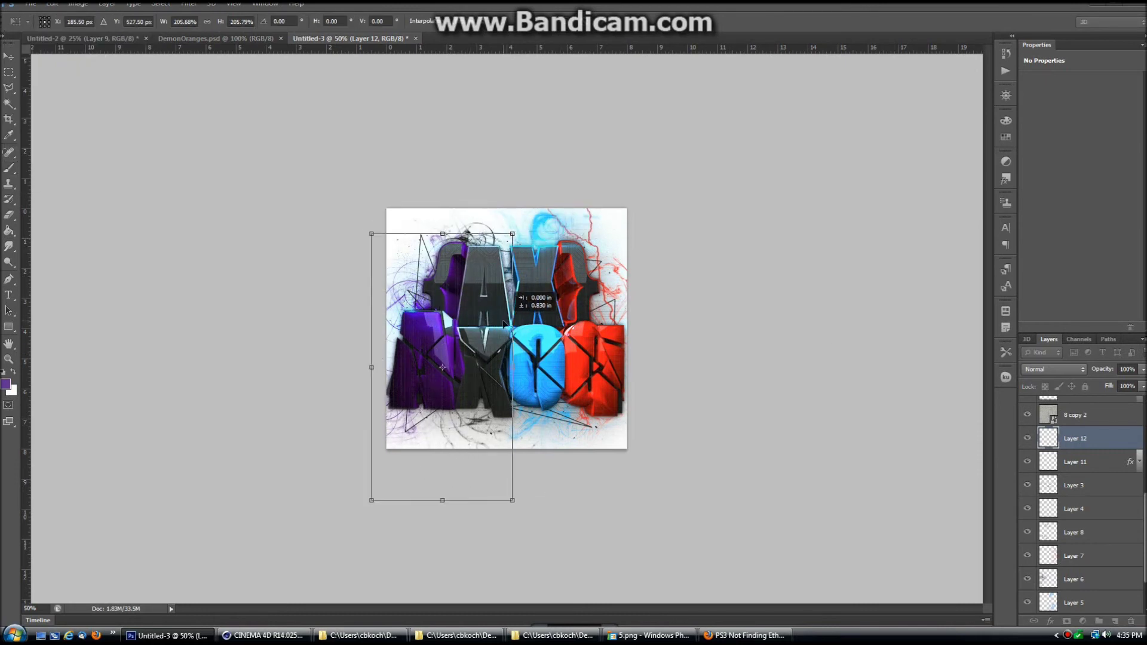
key(Return)
Reduce the lightning brush size to 380 px.
click(49, 22)
double_click(114, 45)
text(380)
key(Return)
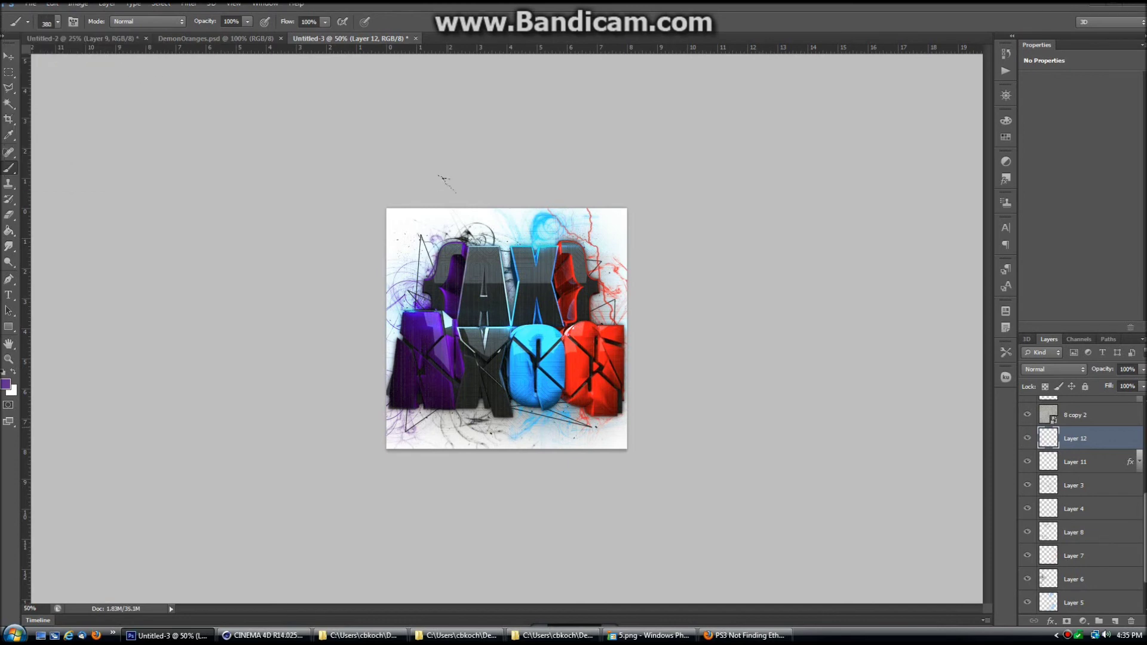
Paint more red lightning on Layer 11 using a 432 px brush.
click(1075, 462)
click(5, 384)
click(595, 228)
click(595, 207)
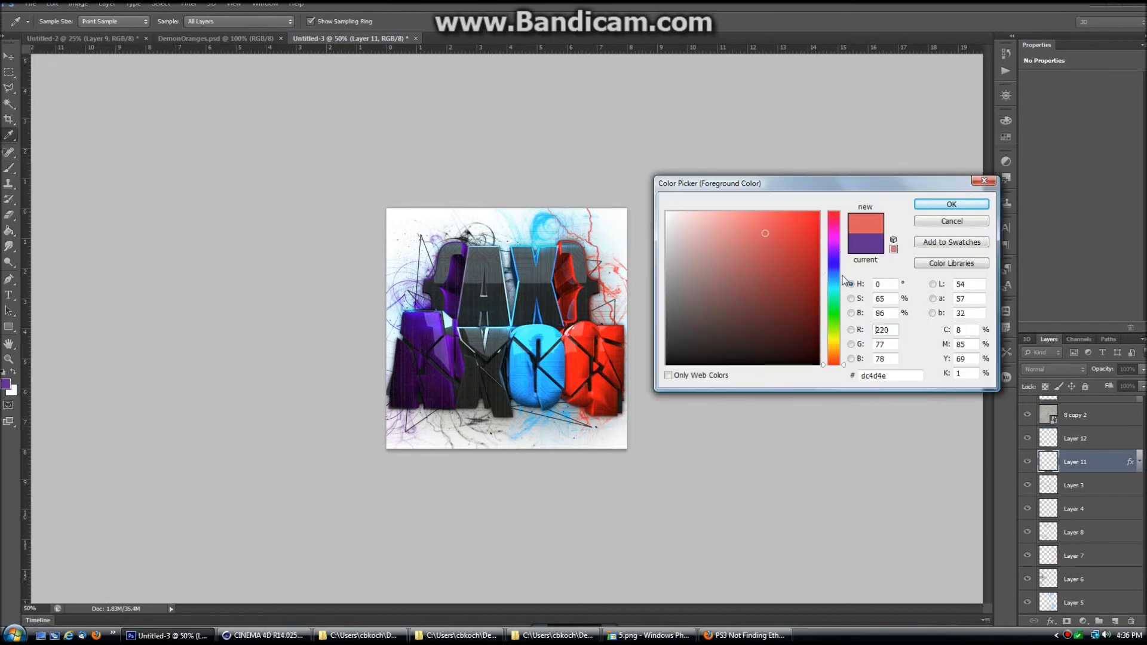
click(951, 208)
click(49, 22)
double_click(114, 46)
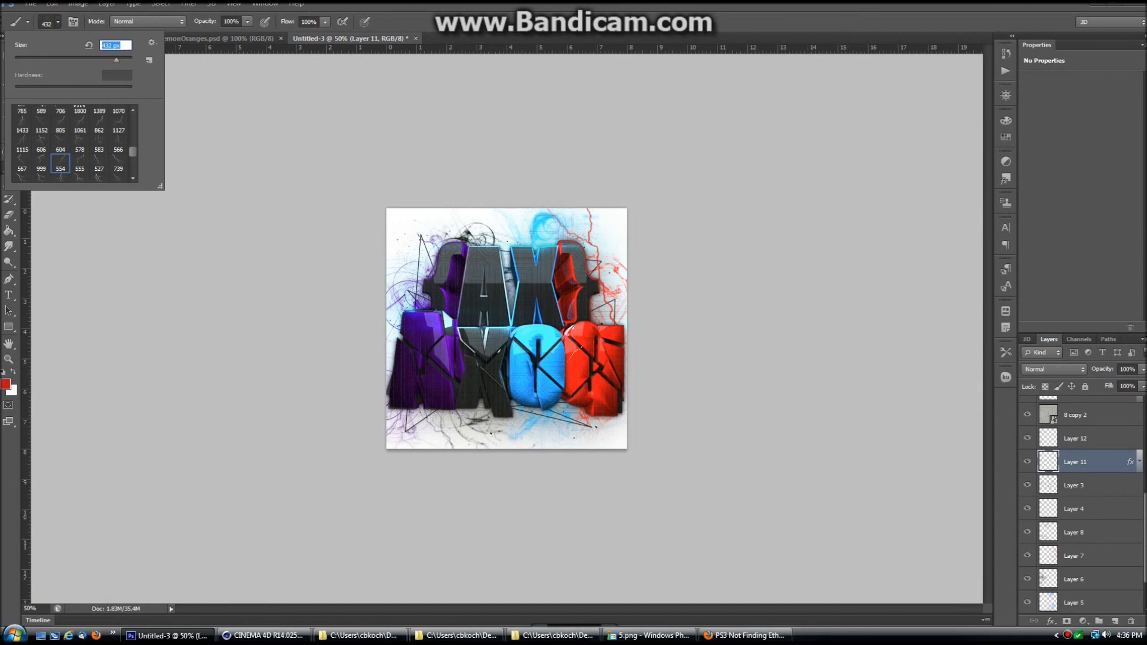
text(432)
key(Return)
Paint more purple lightning on Layer 12 with lightning brush 567.
click(1076, 438)
click(5, 383)
click(832, 245)
click(952, 205)
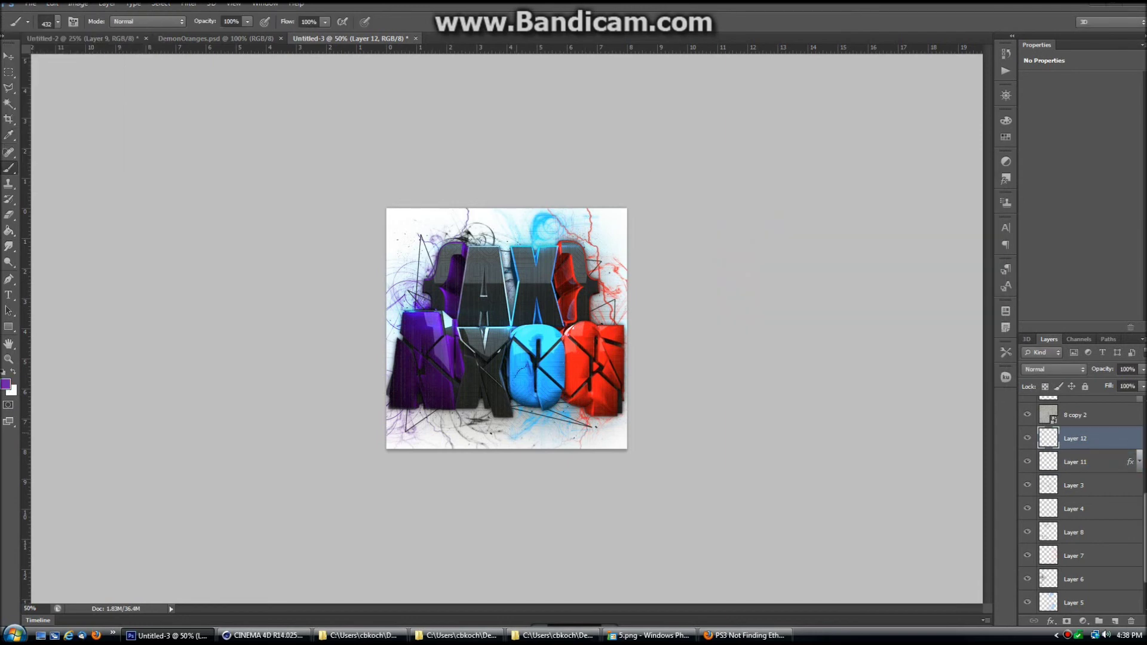
click(52, 24)
click(25, 167)
key(Return)
On a new layer, paint cyan lightning with brush 527, then a larger lightning brush stroke.
click(1114, 622)
click(6, 383)
key(Return)
click(58, 22)
key(Return)
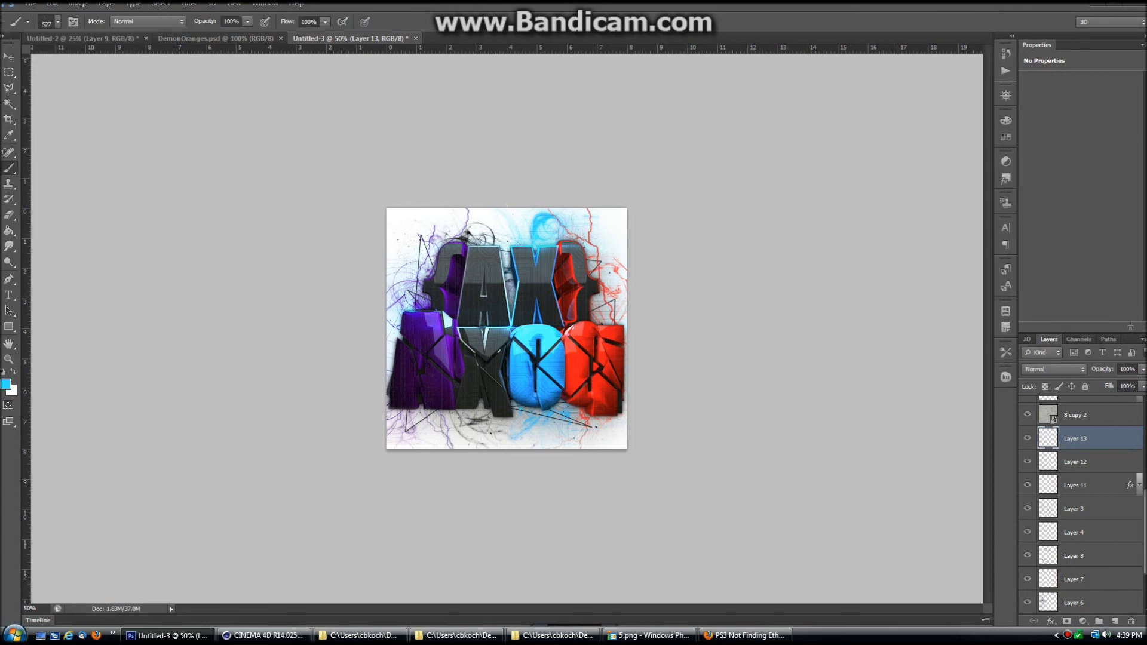
key(d)
click(58, 22)
click(99, 126)
key(Return)
Select the three lightning layers and set their opacity to 75%.
key(v)
key(ctrl+plus)
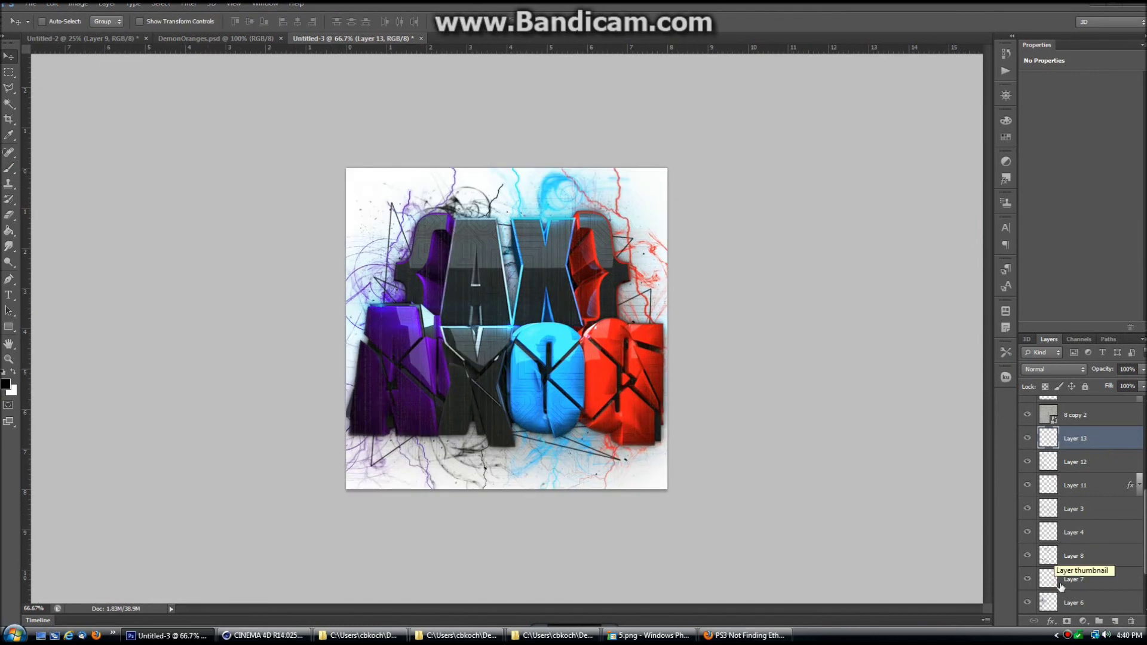
click(1075, 485)
shift+click(1075, 443)
key(7)
key(5)
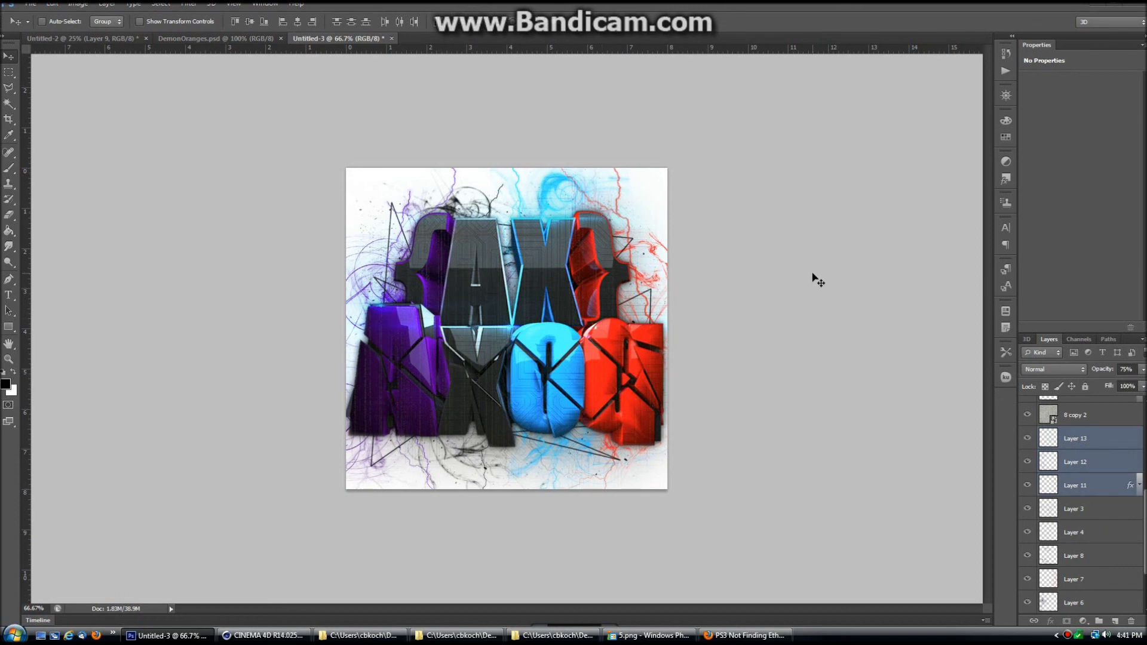
scroll(1075, 508, down, 3)
scroll(1075, 508, down, 2)
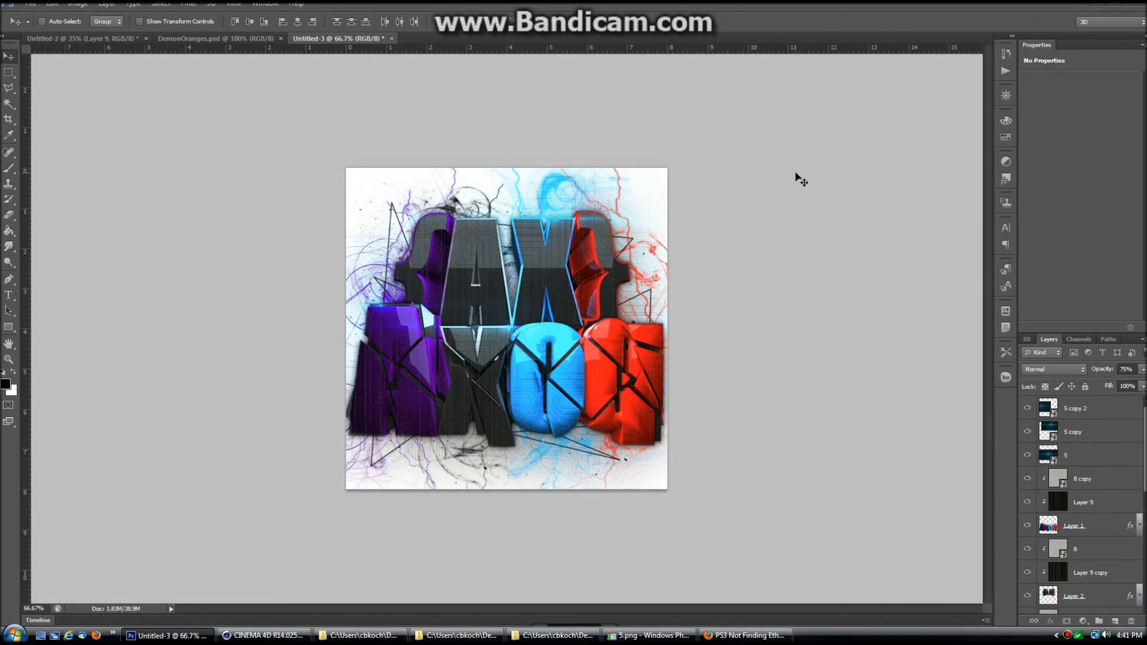
Save the document under the new name Axoq1.
click(30, 3)
click(36, 149)
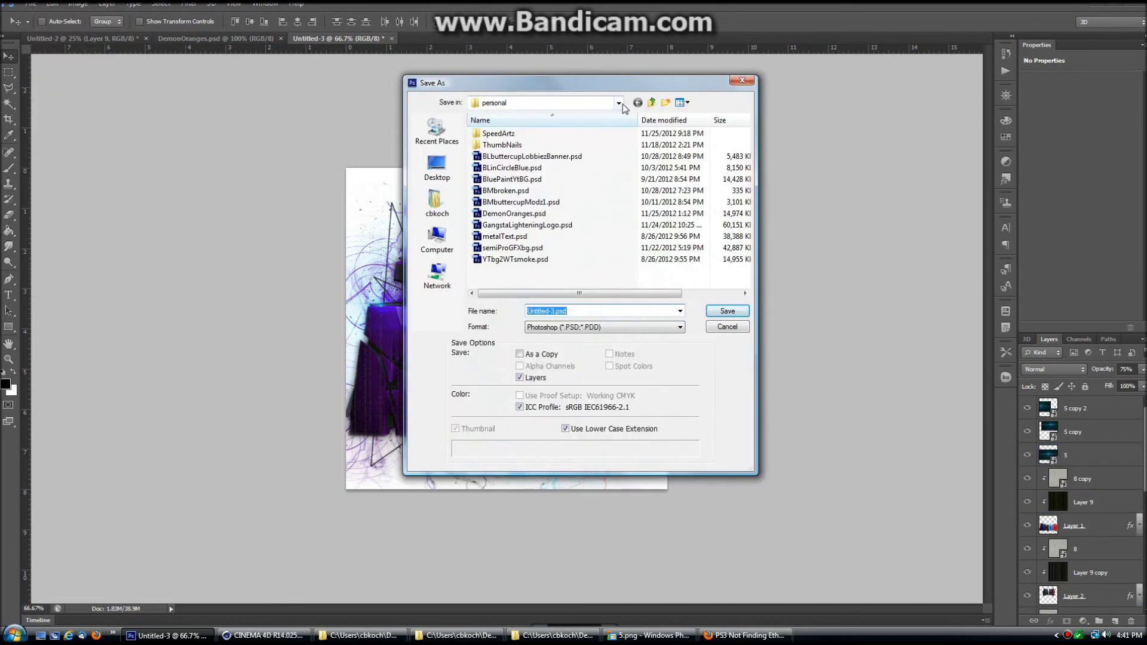
double_click(508, 159)
text(A)
drag(555, 86, 441, 132)
text(1)
key(Return)
Save Axoq1 again in Photoshop PSD format.
key(ctrl+shift+s)
click(566, 373)
click(472, 457)
key(Return)
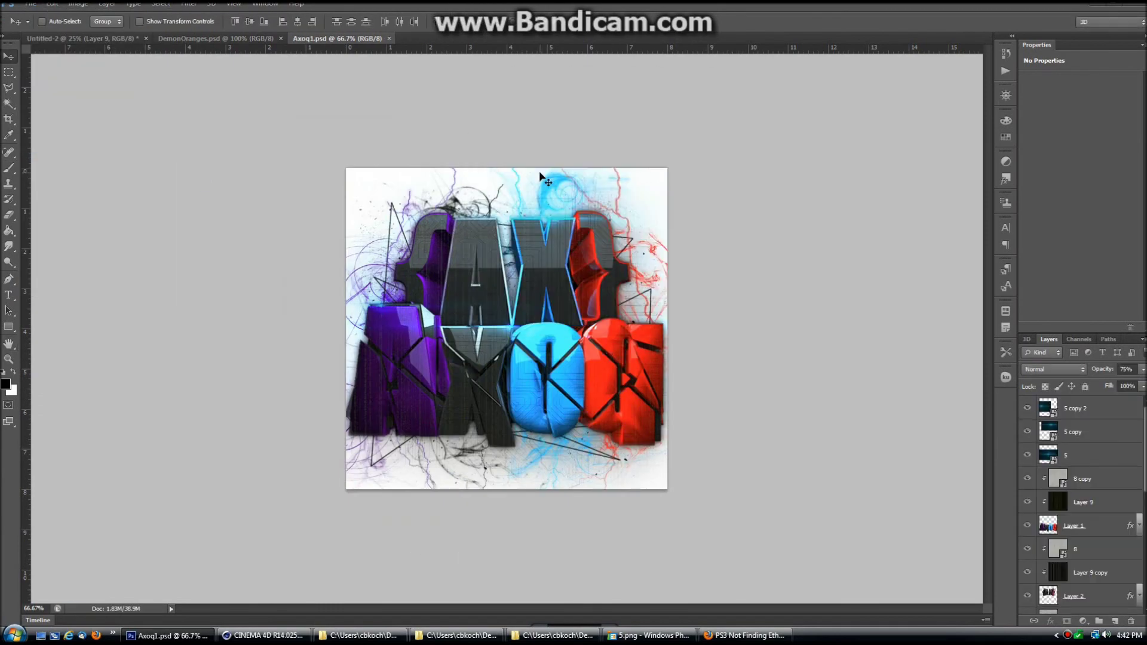